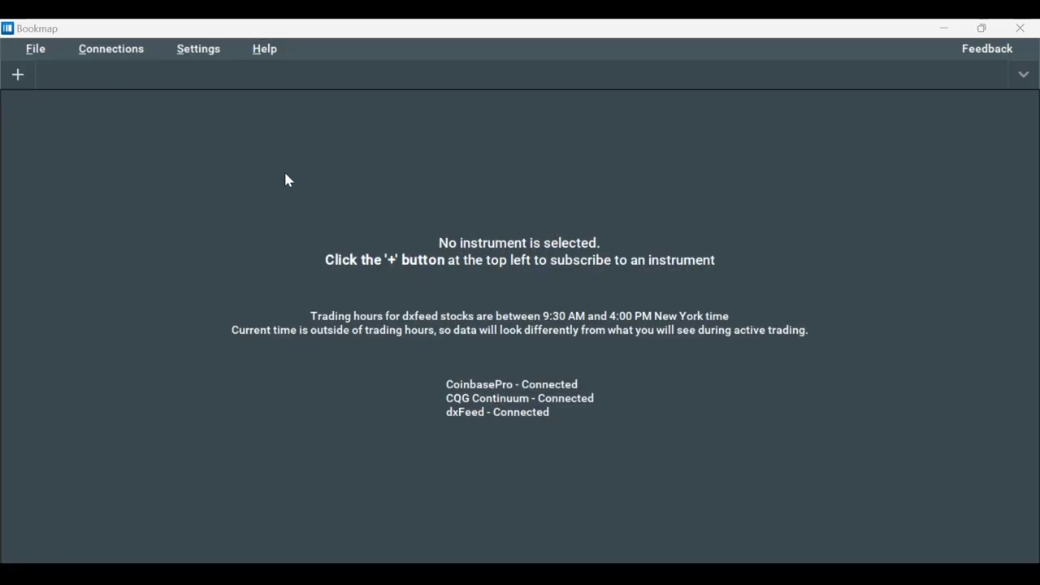
Review the list of installed plugins in the plugin manager, then close it.
left_click(202, 50)
left_click(225, 178)
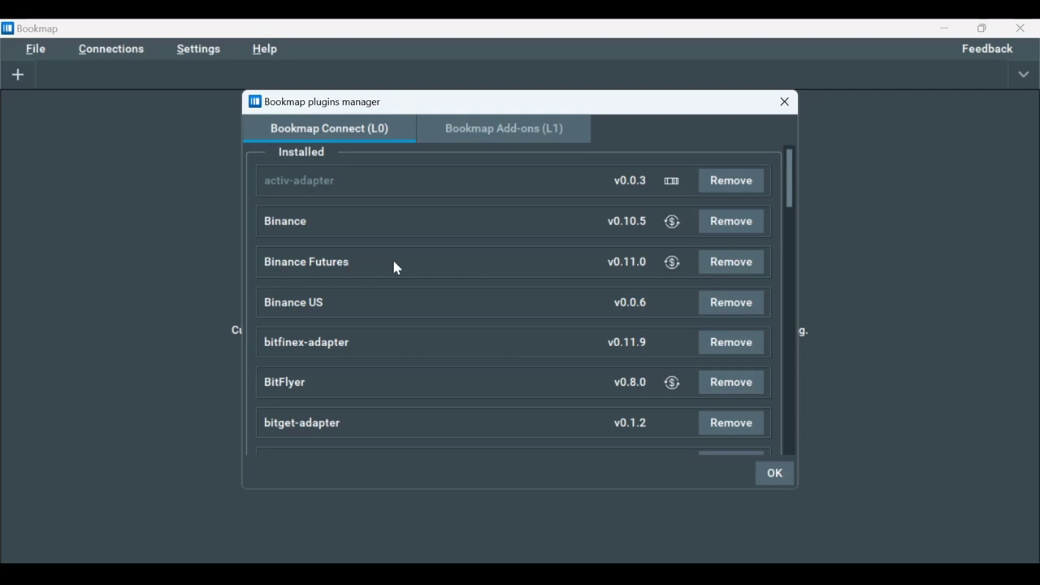
left_click_drag(794, 199, 798, 455)
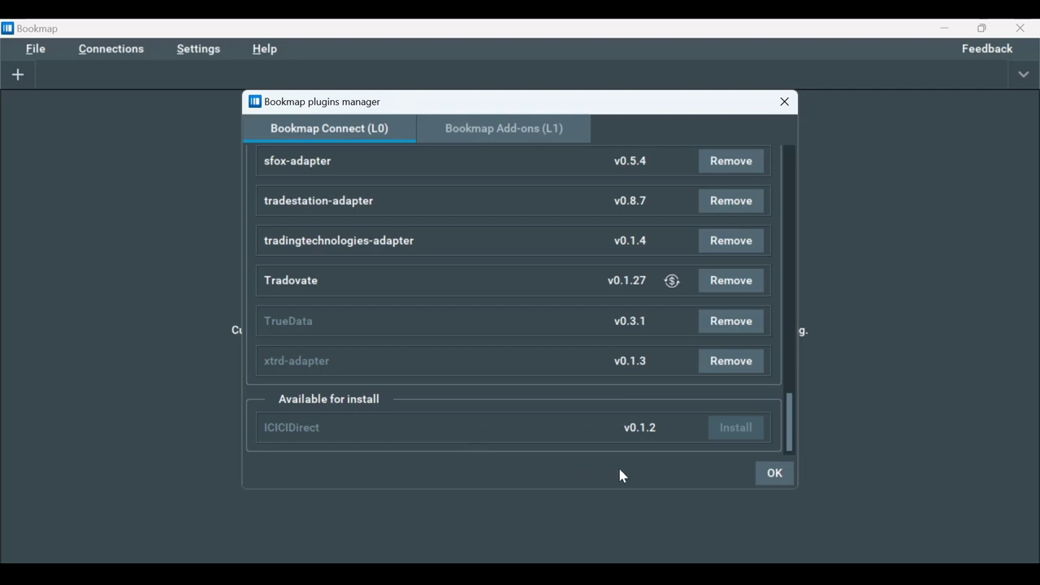
left_click(773, 473)
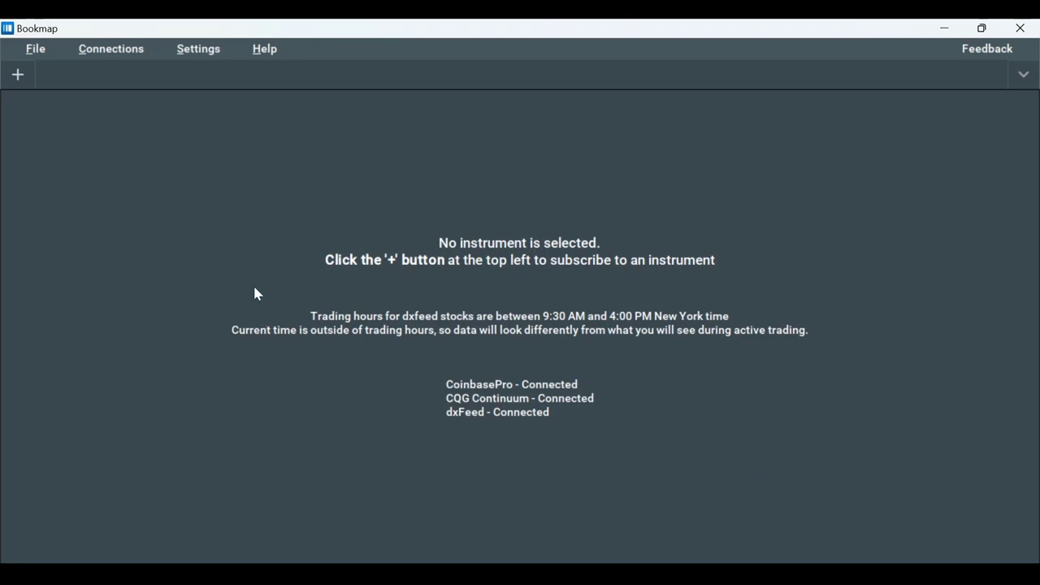
In the connection configuration, add two new connections and set one to Binance US.
left_click(126, 57)
left_click(153, 530)
left_click(249, 552)
left_click(553, 368)
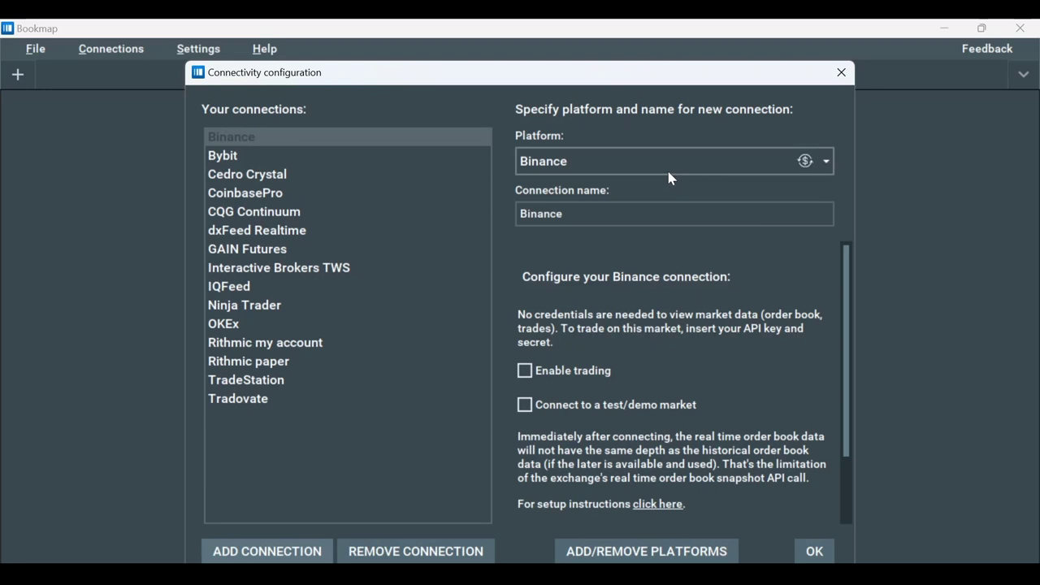
left_click(308, 552)
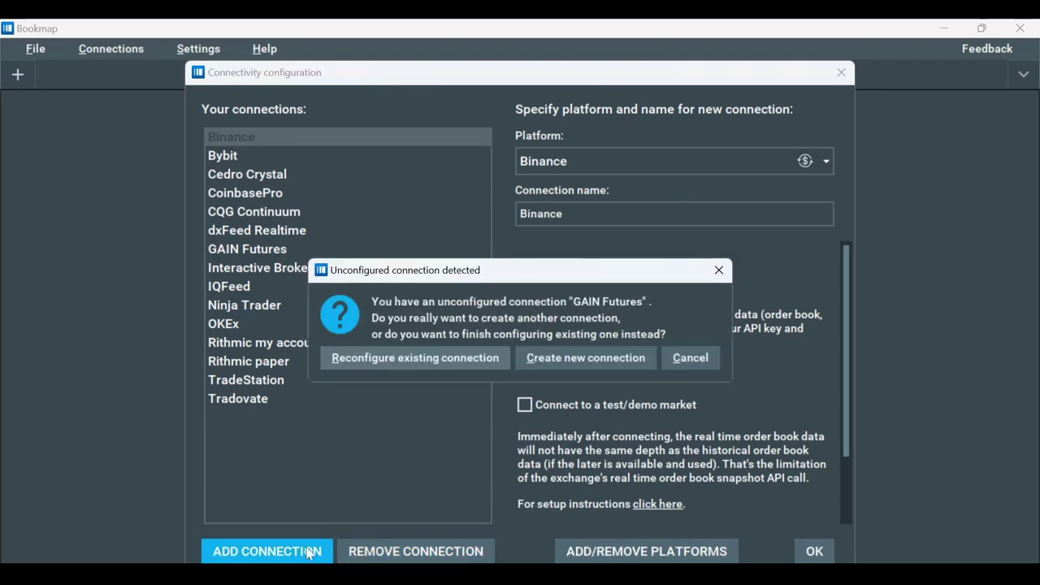
left_click(566, 363)
left_click(586, 166)
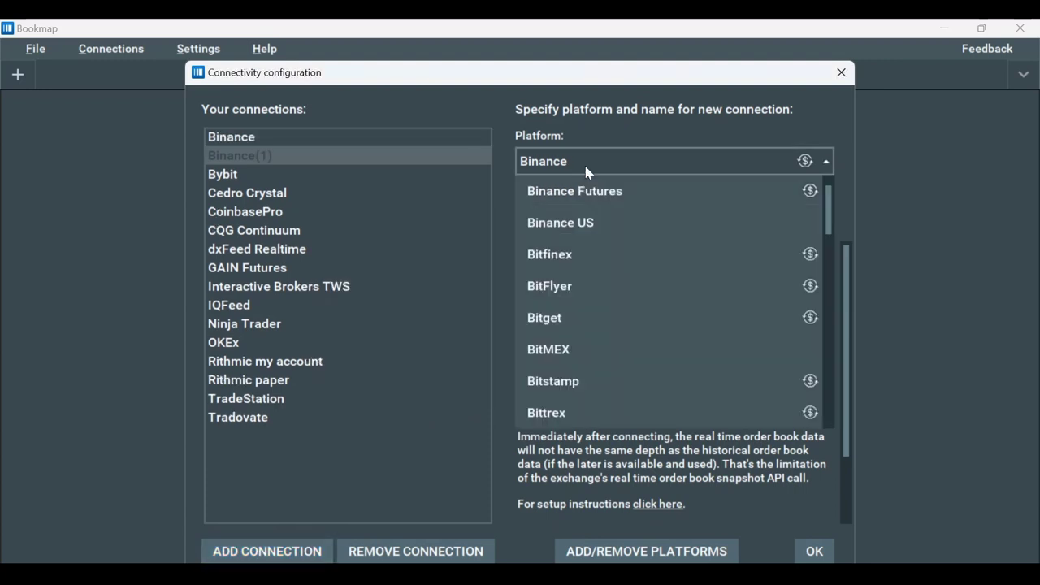
left_click(561, 222)
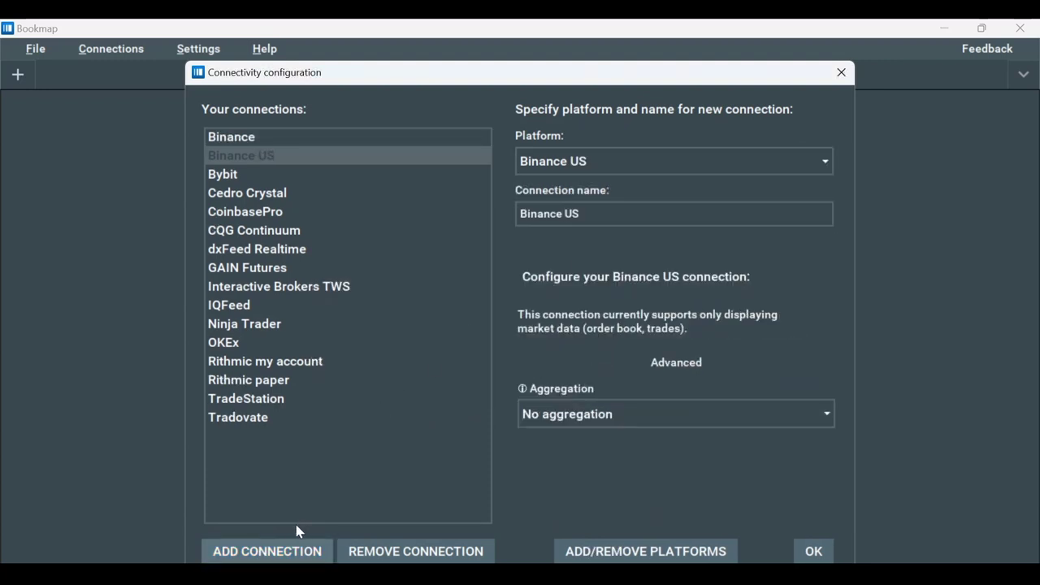
Add a Binance Futures connection, delete the extra Binance(1), and save the configuration.
left_click(279, 539)
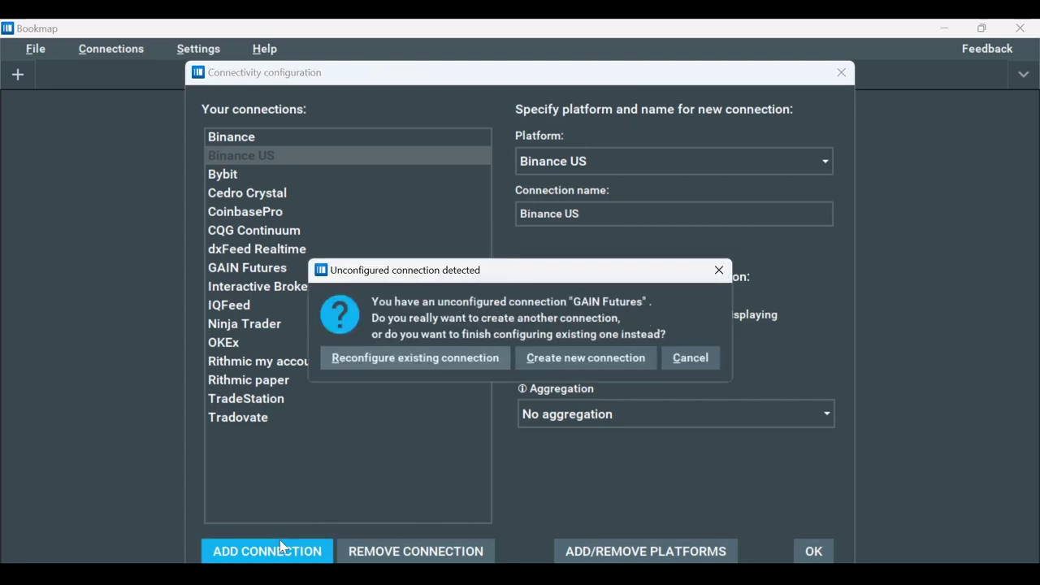
left_click(569, 354)
left_click(581, 174)
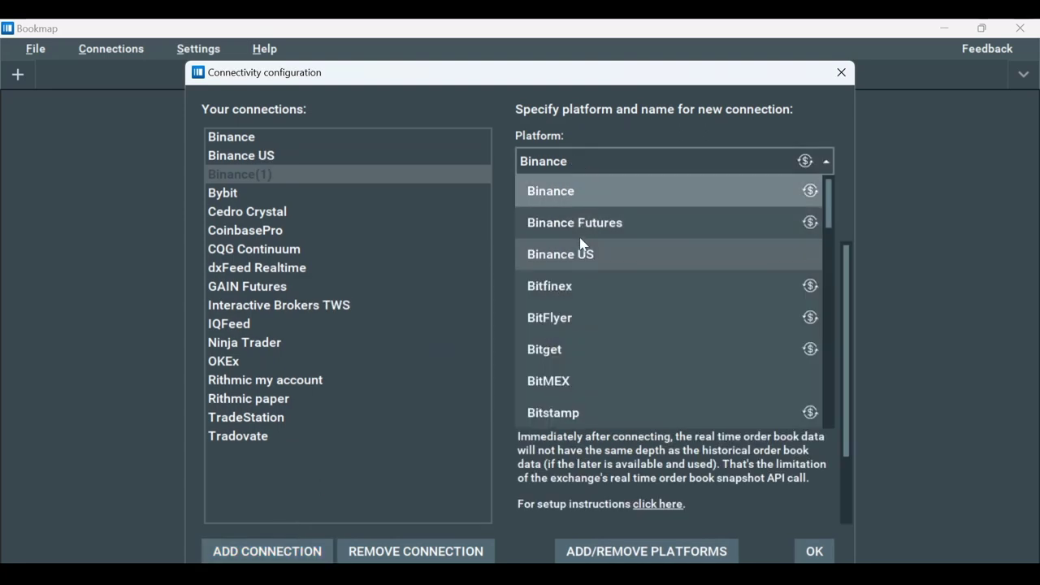
left_click(569, 221)
left_click(296, 539)
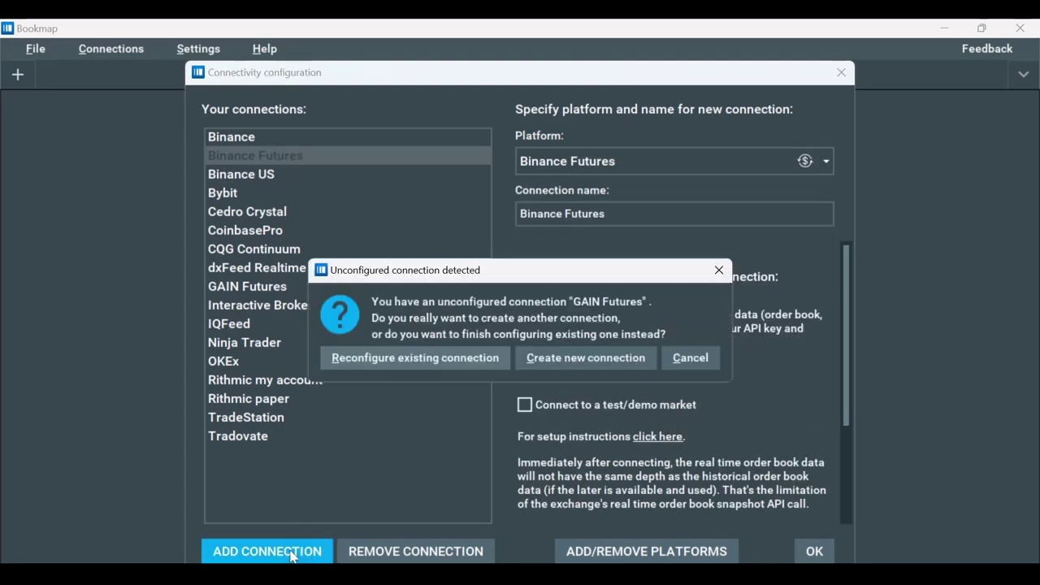
left_click(573, 359)
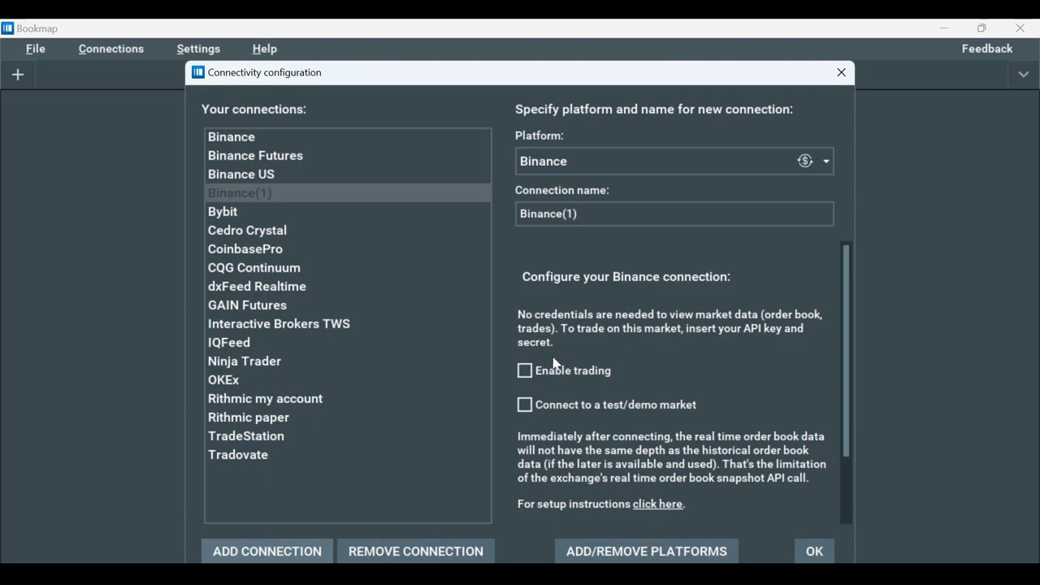
left_click(443, 551)
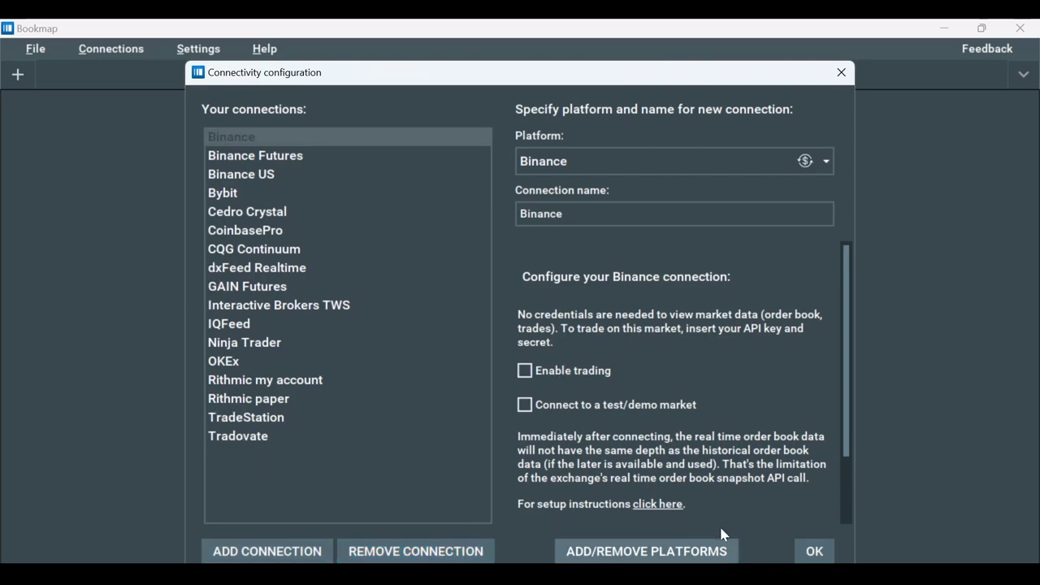
left_click(801, 548)
Connect Binance, Binance Futures and Binance US from the Connections menu.
left_click(115, 49)
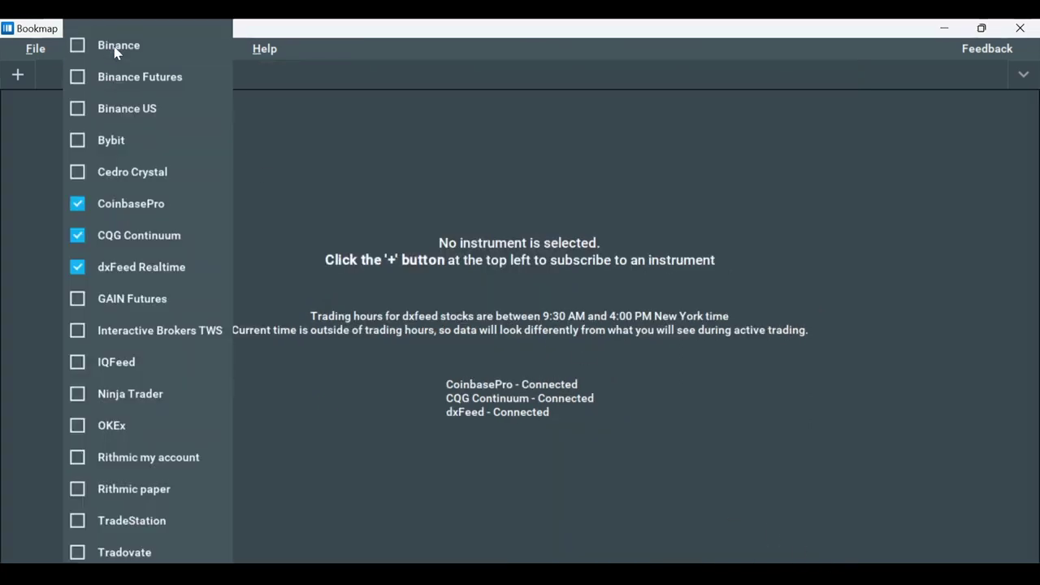
left_click(85, 47)
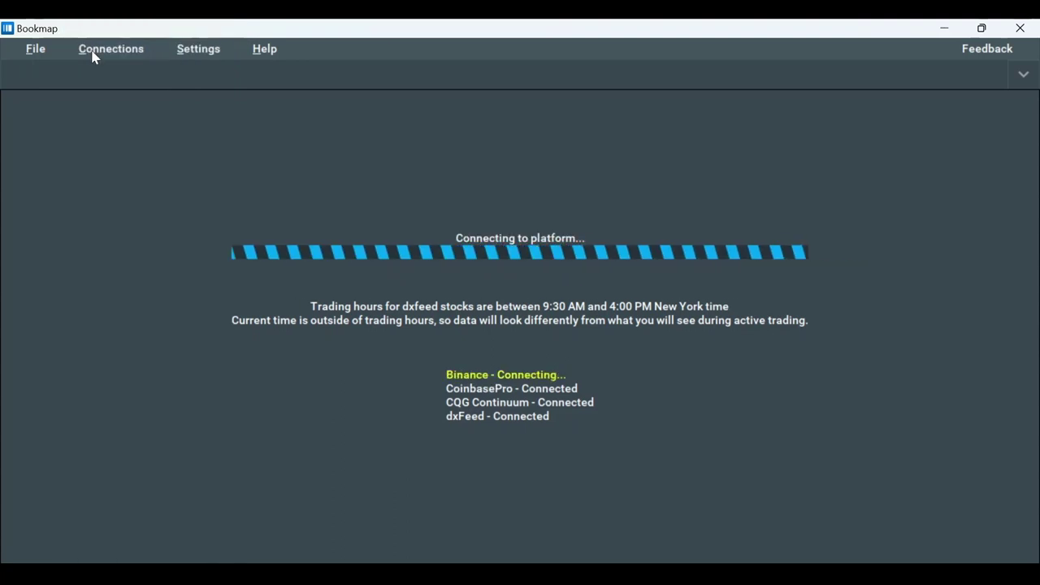
left_click(112, 55)
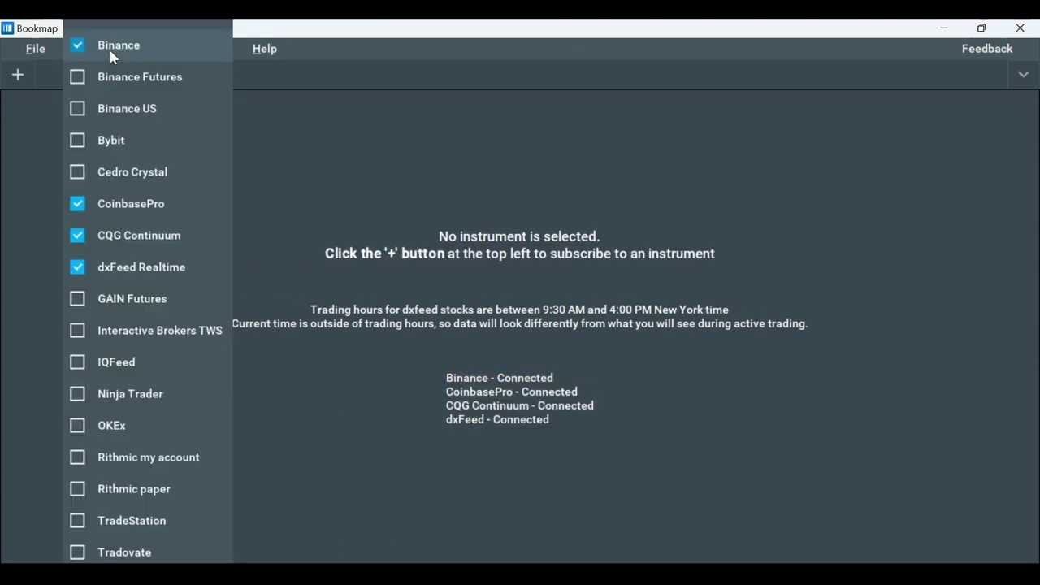
left_click(80, 77)
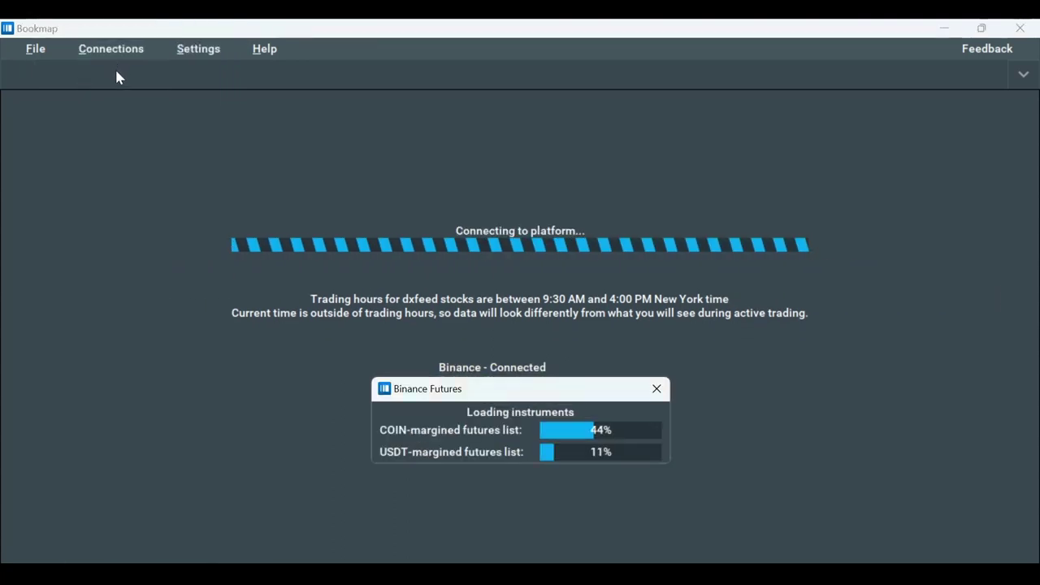
left_click(112, 50)
left_click(85, 107)
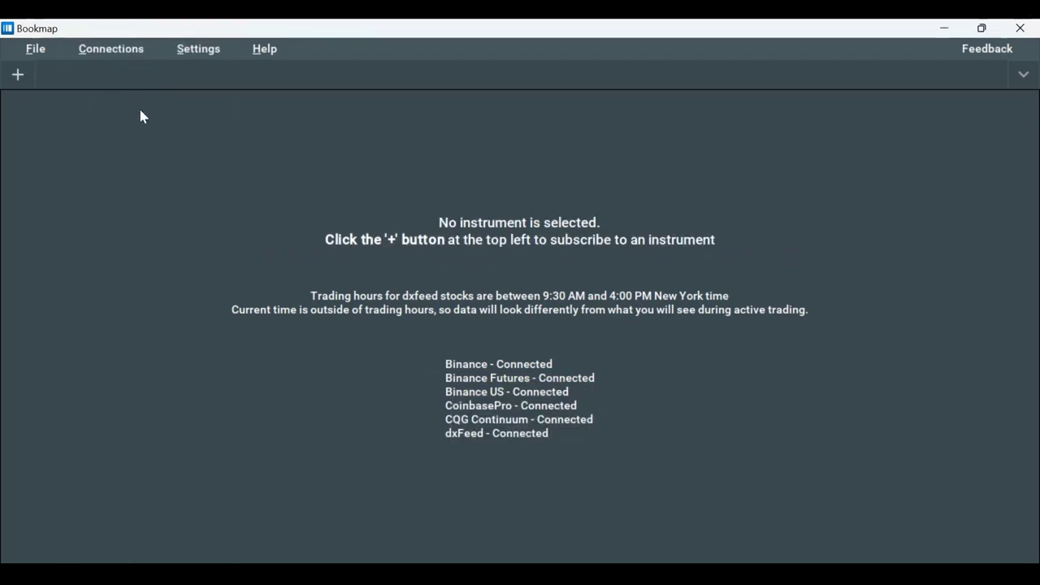
Subscribe to an ETHUSDT chart on Binance.
left_click(13, 78)
left_click(537, 174)
left_click(533, 207)
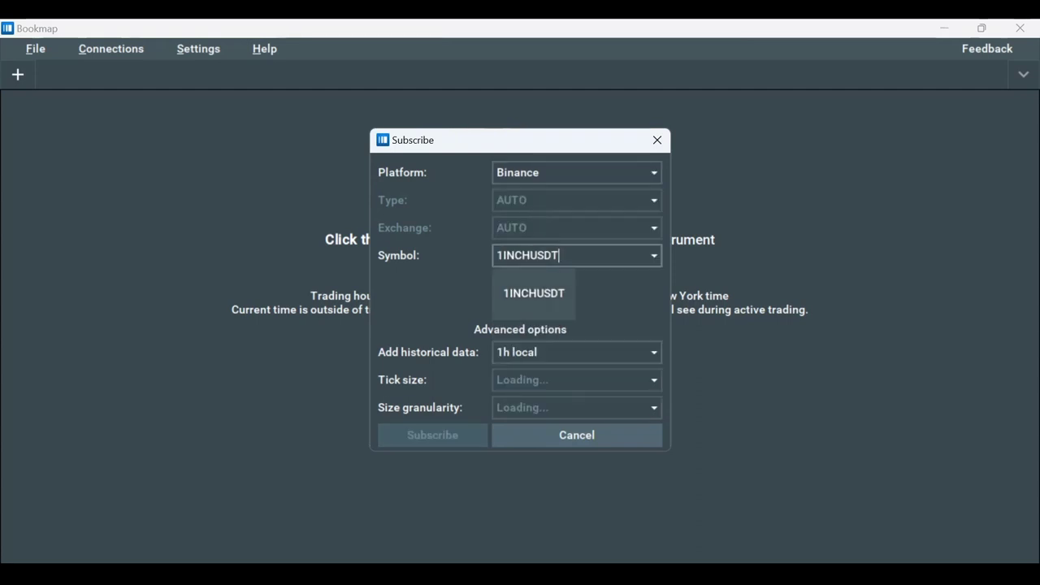
type("ETHUS")
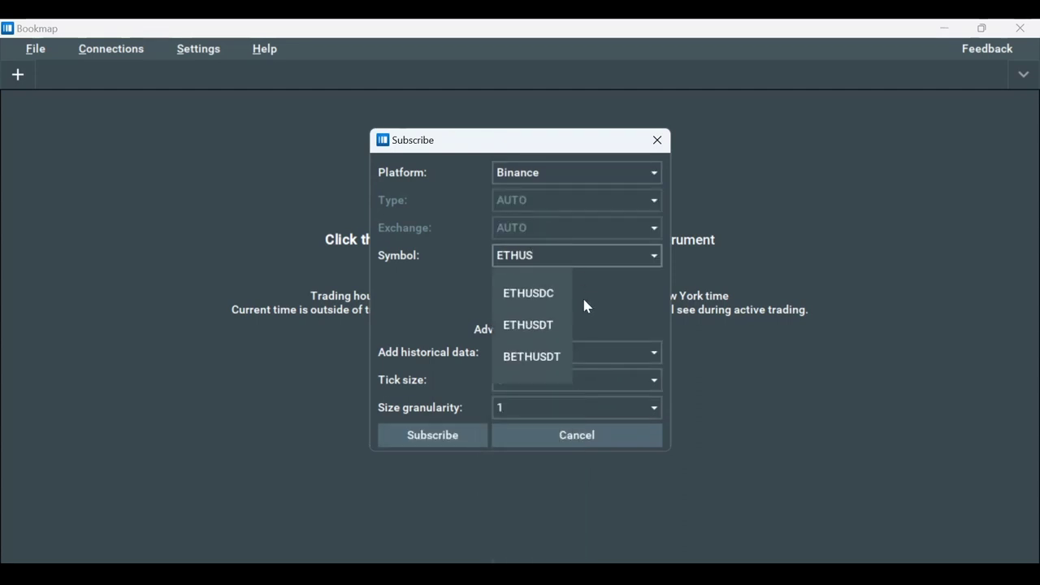
left_click(566, 324)
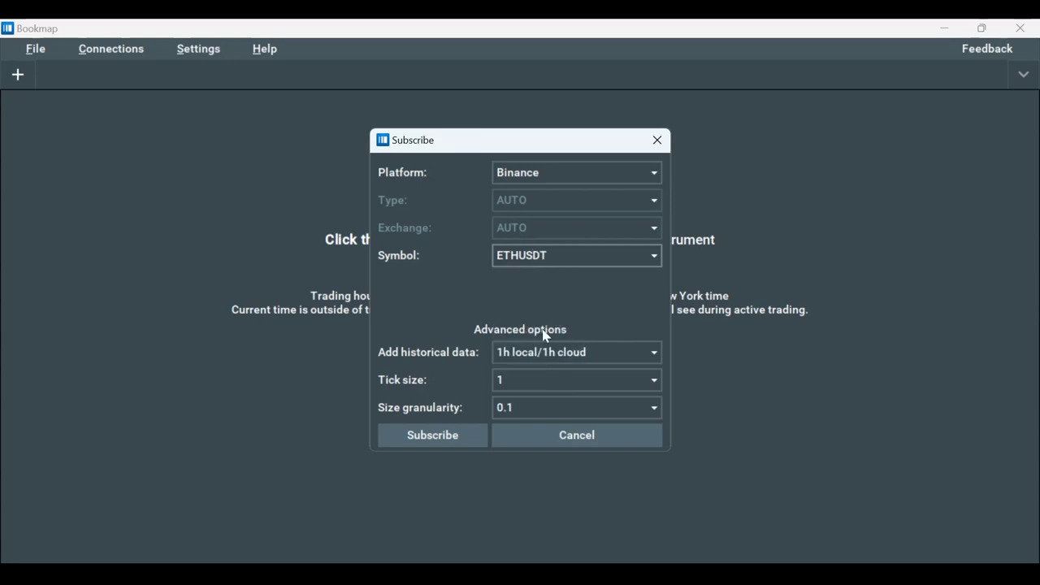
left_click(460, 426)
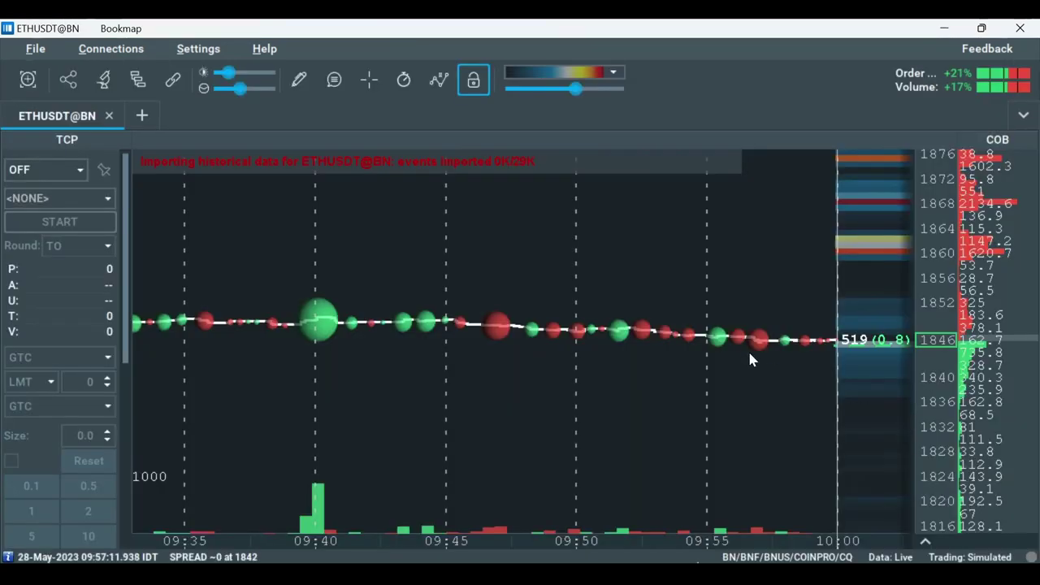
Subscribe to ETHUSDT on Binance US and Binance Futures and view both charts.
left_click(141, 115)
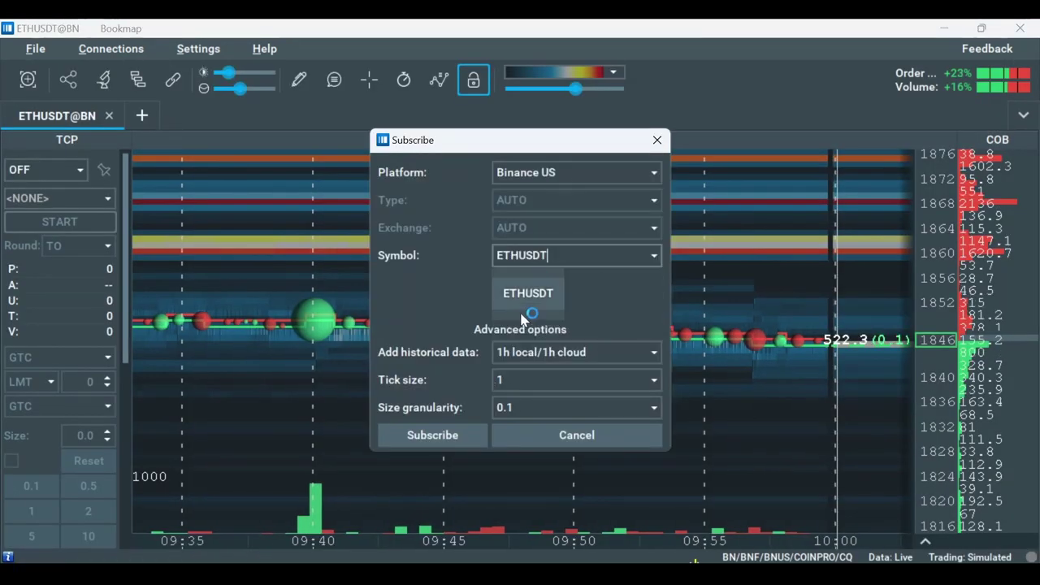
left_click(433, 435)
left_click(279, 116)
left_click(575, 172)
left_click(536, 200)
left_click(464, 431)
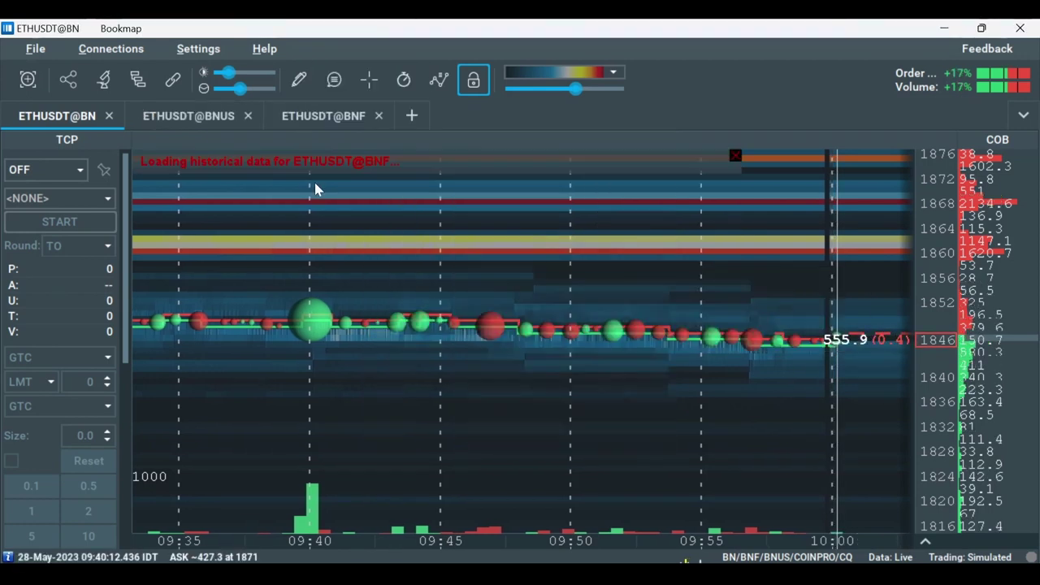
left_click(189, 116)
left_click(315, 119)
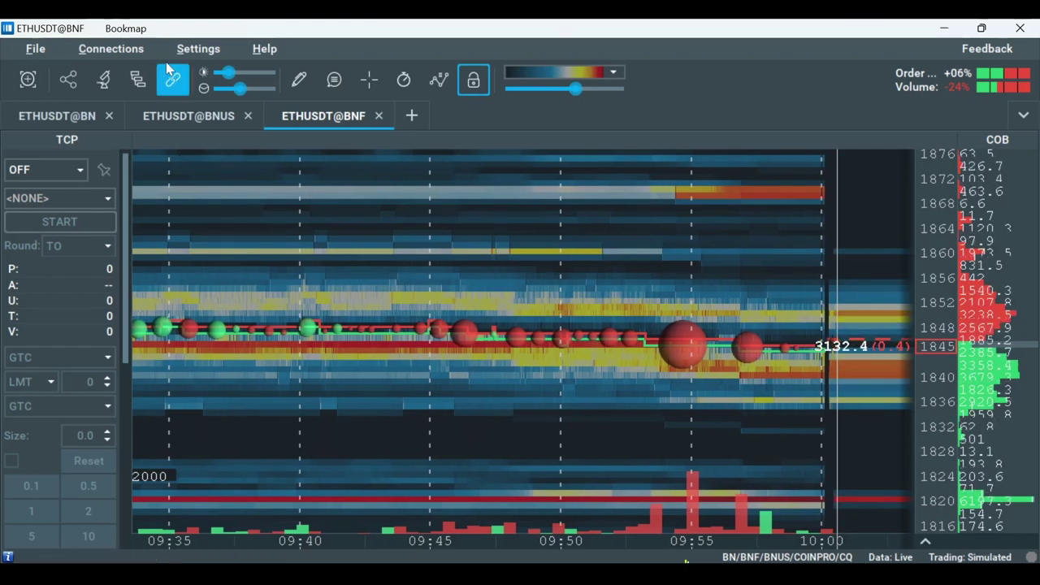
Disconnect Binance, Binance Futures and Binance US in the Connections menu.
left_click(97, 49)
left_click(79, 46)
left_click(93, 50)
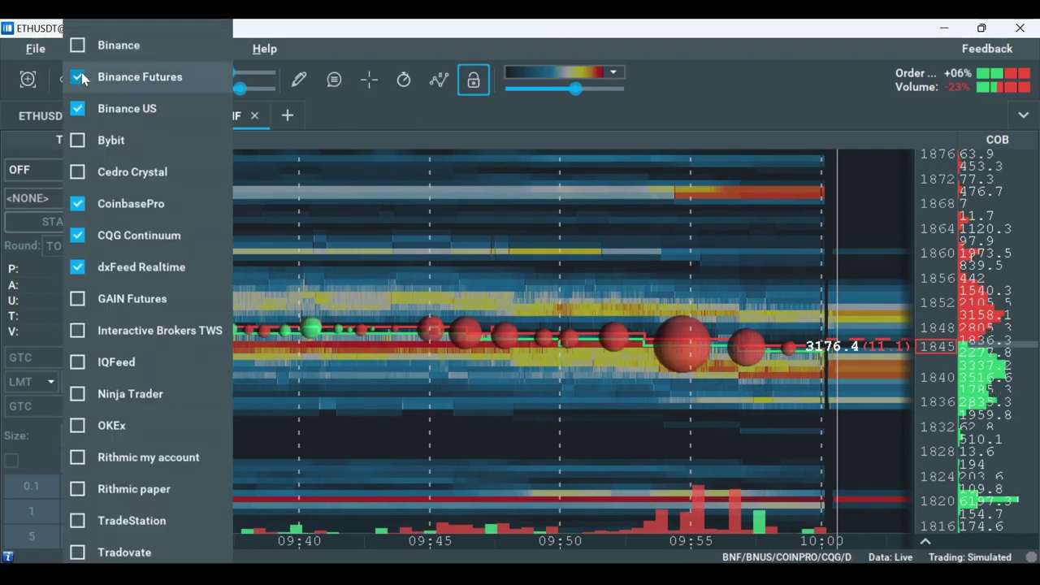
left_click(85, 77)
left_click(91, 48)
left_click(85, 108)
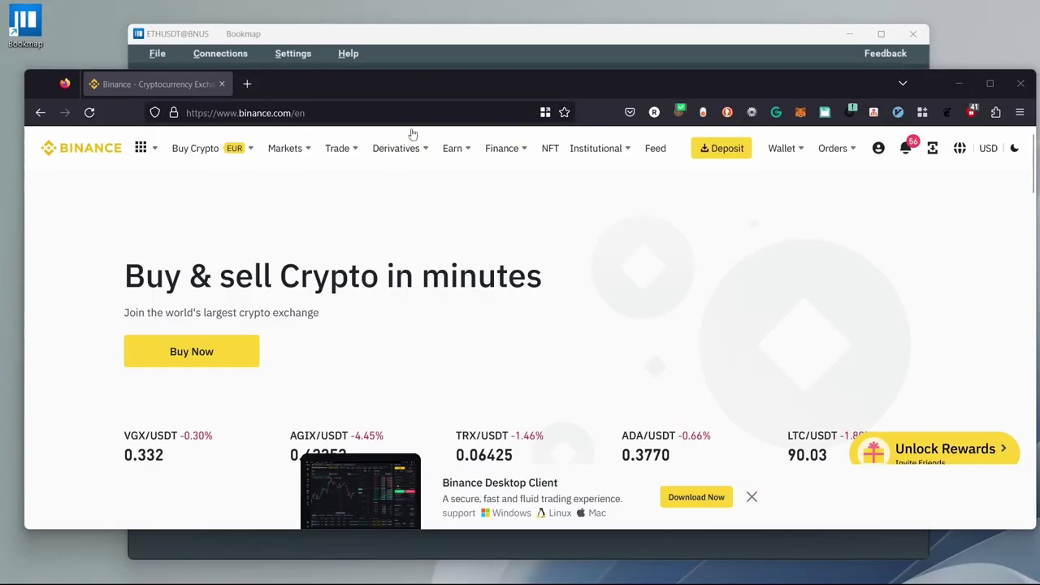
Go to API Management from the Binance account menu.
mouse_move(502, 148)
mouse_move(880, 162)
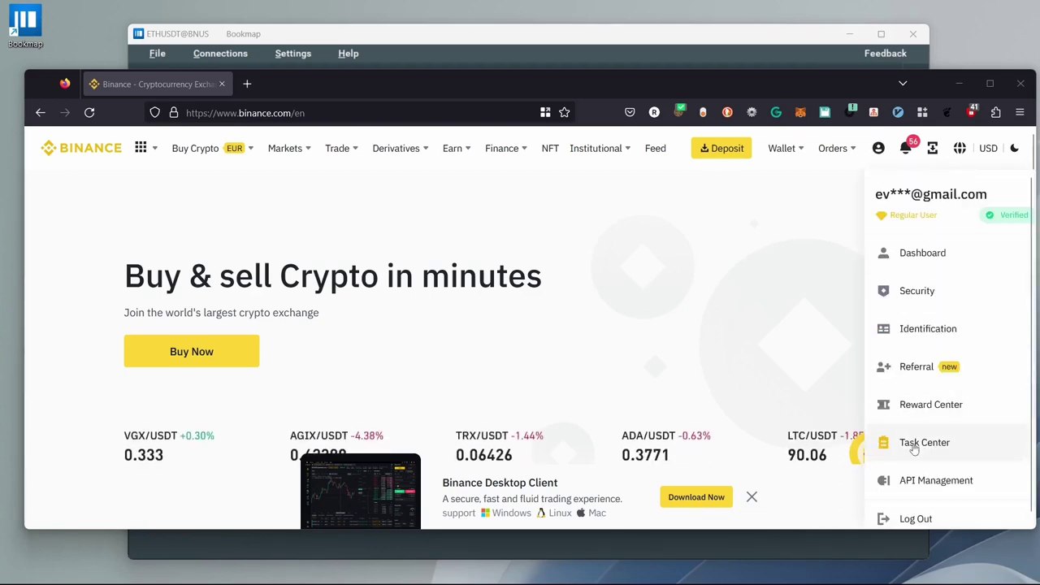
left_click(954, 485)
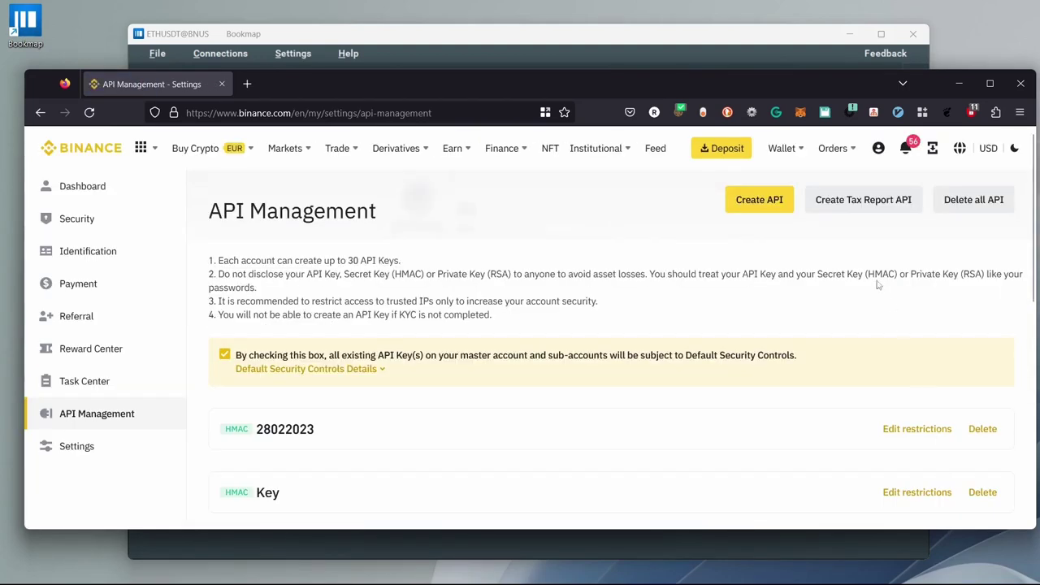
Create a system-generated API key labelled 'My first Bookmap key' and pass the verification.
left_click(764, 203)
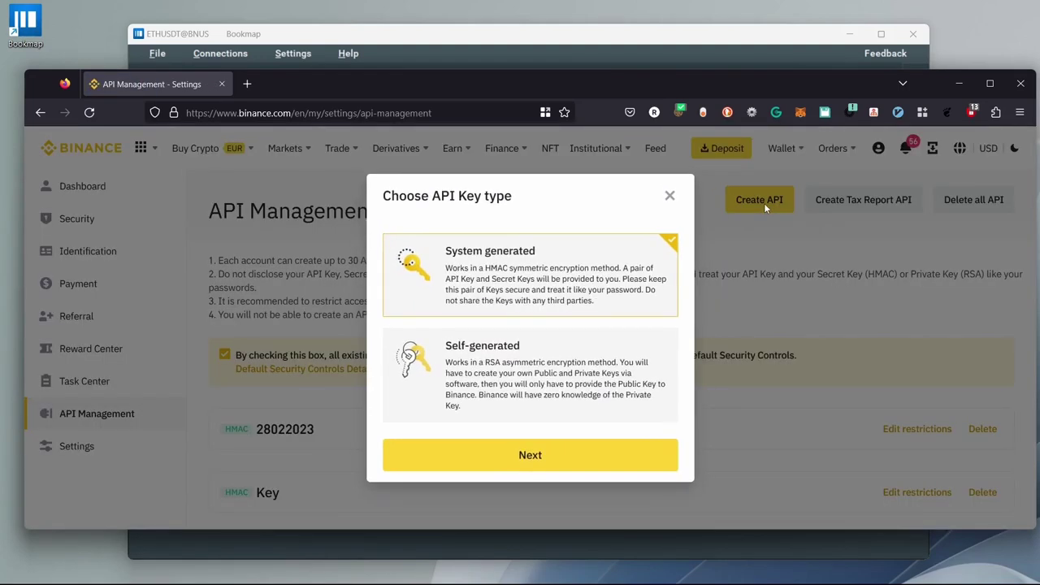
left_click(535, 456)
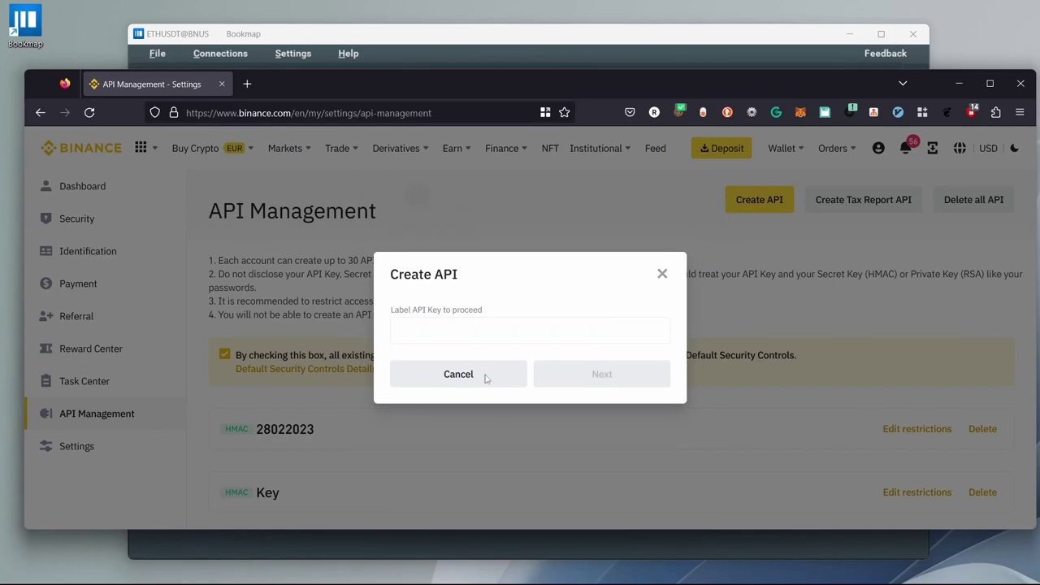
type("My first Bookmap key")
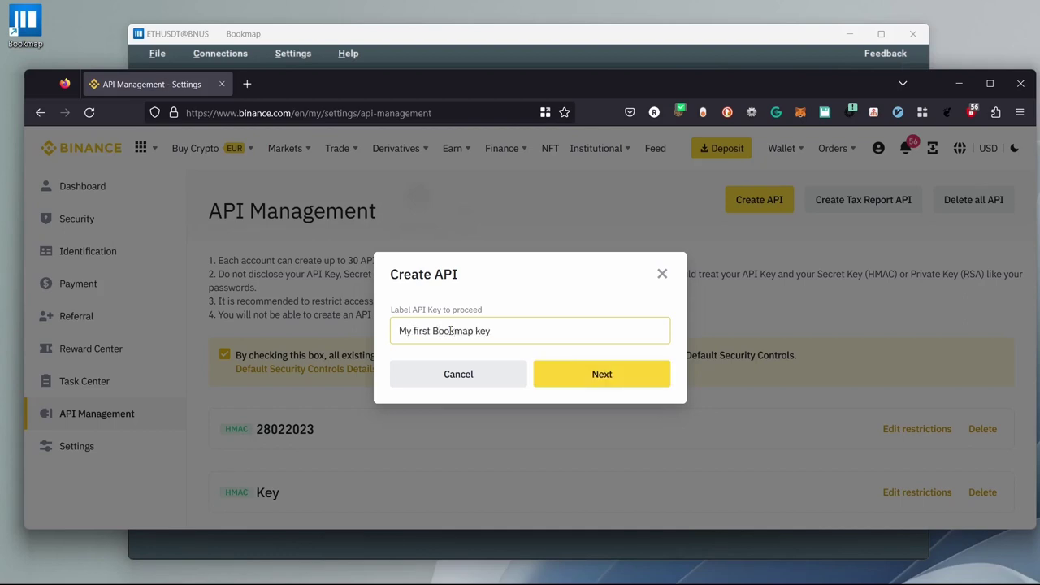
left_click(640, 380)
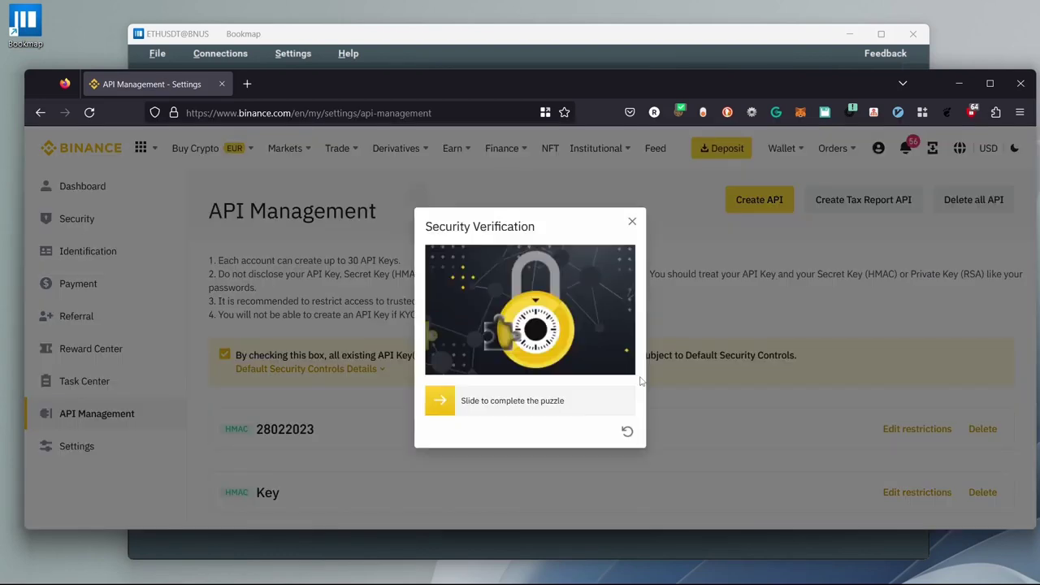
left_click_drag(443, 400, 502, 399)
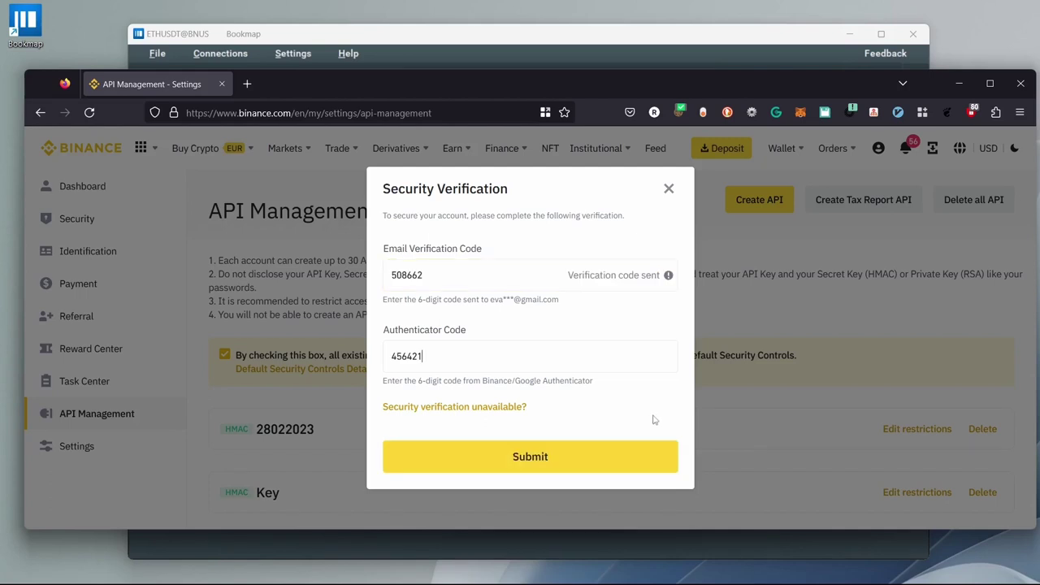
left_click(529, 458)
scroll(529, 460, "down", 3)
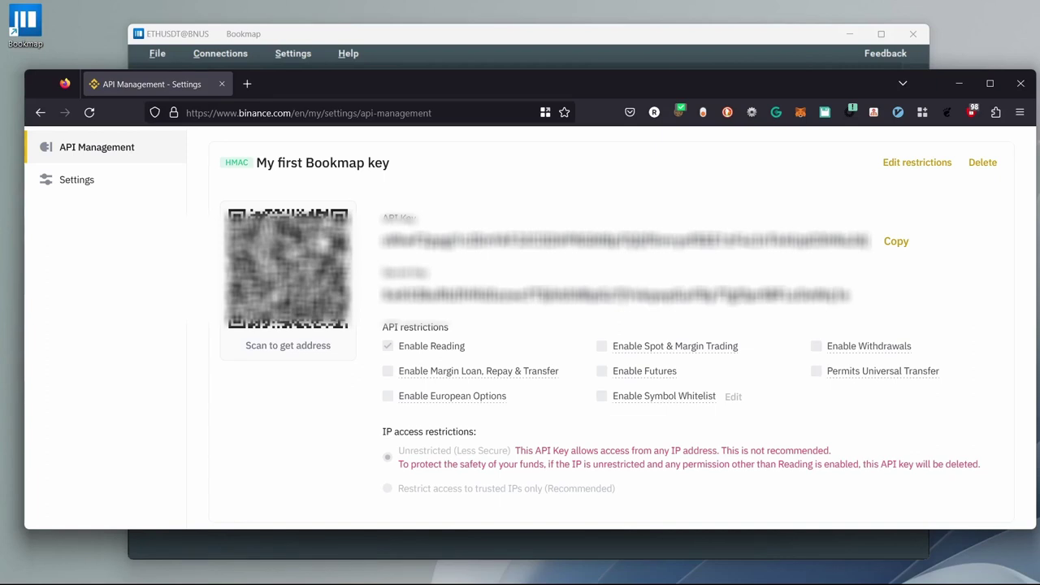
Edit the new key's restrictions to allow access from trusted IPs only.
left_click(906, 166)
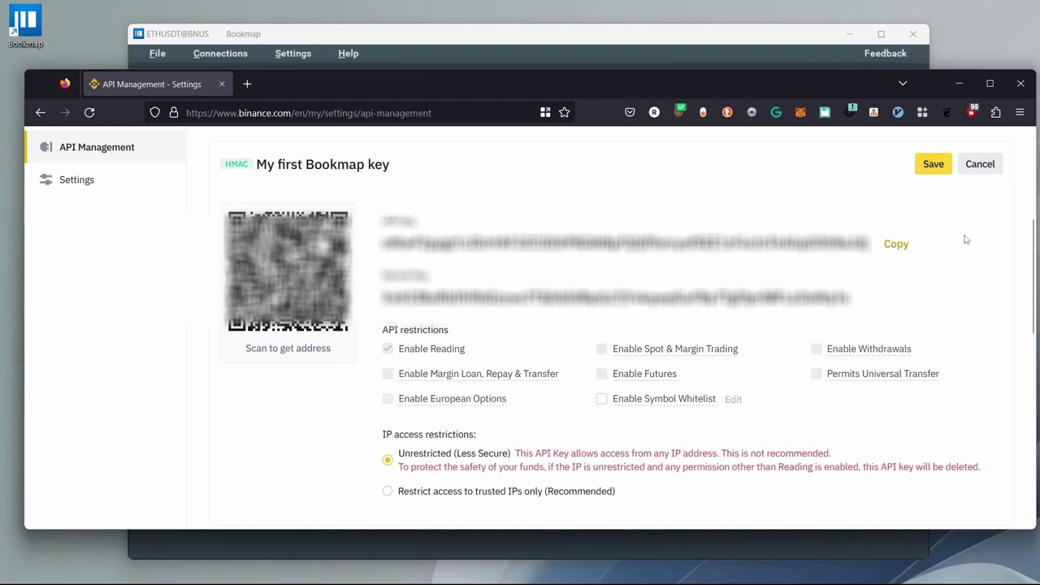
left_click(388, 490)
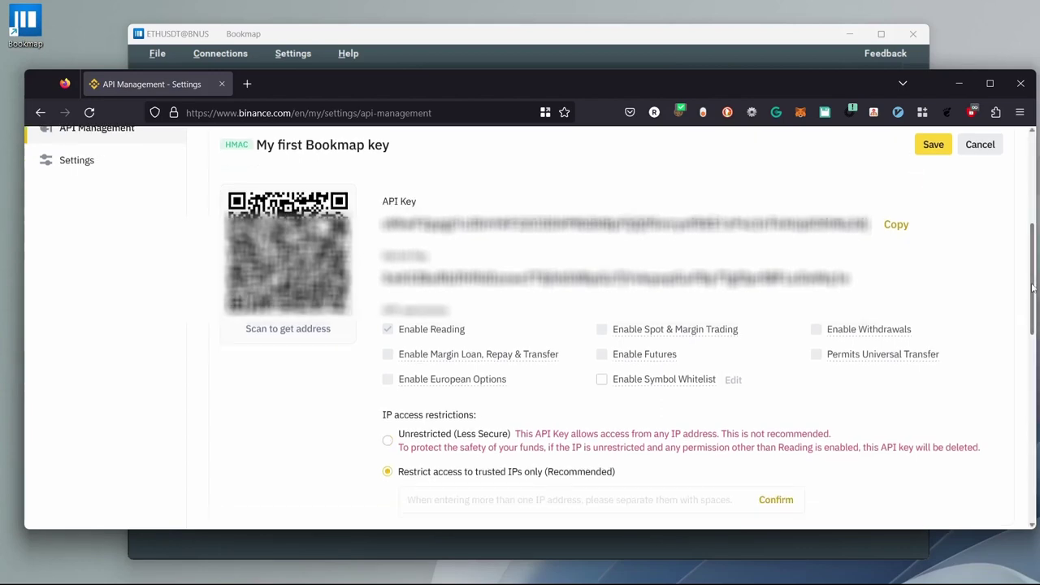
left_click(478, 492)
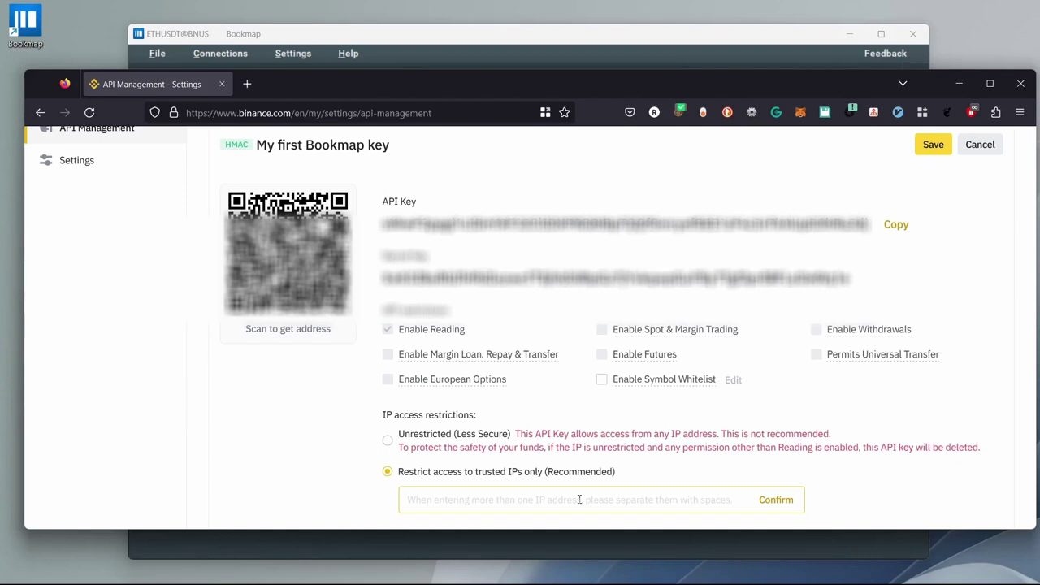
left_click(247, 84)
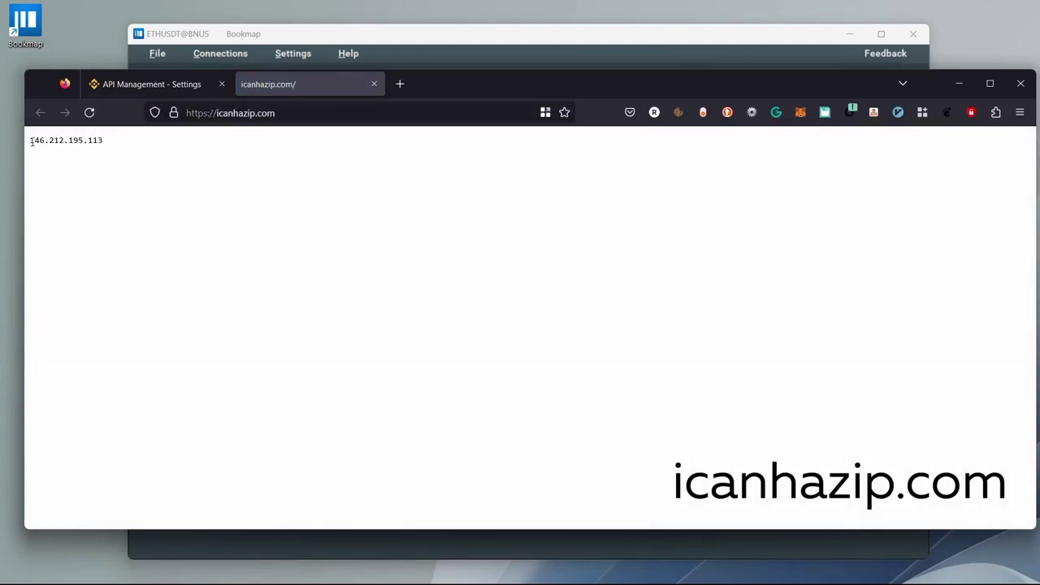
left_click_drag(31, 142, 120, 147)
key("ctrl+c")
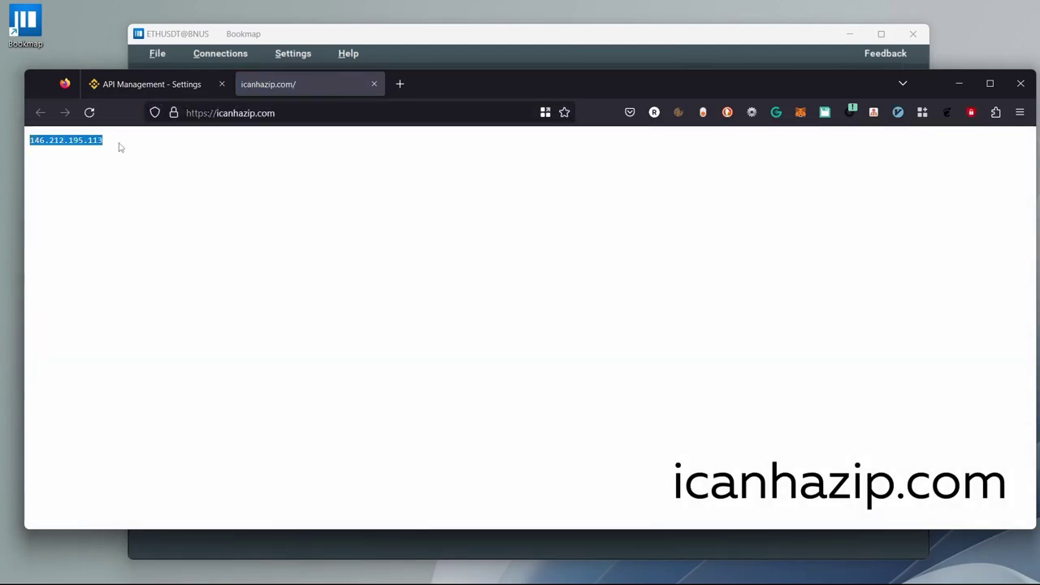
left_click(171, 83)
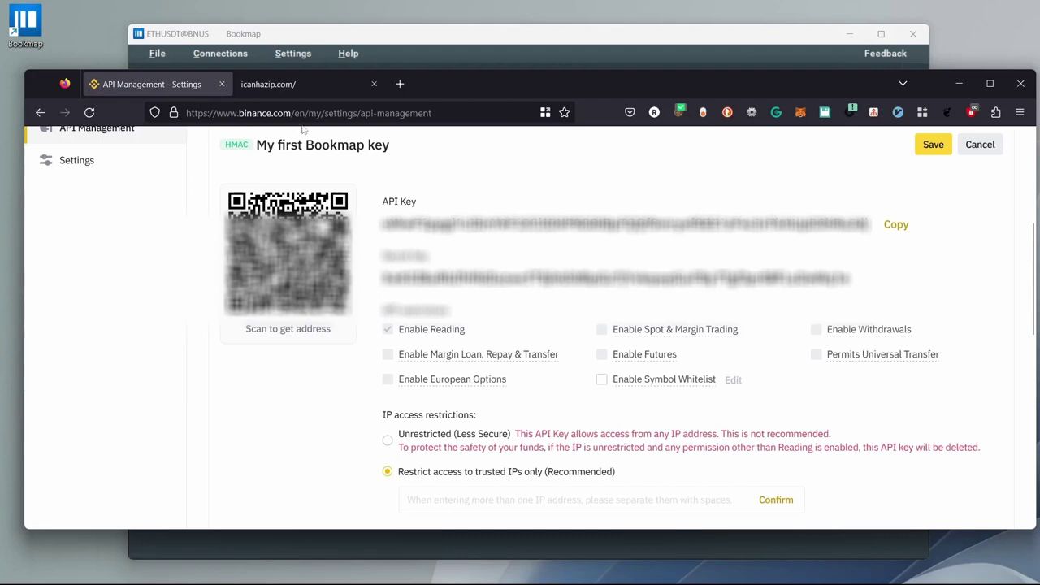
left_click(455, 498)
key("ctrl+v")
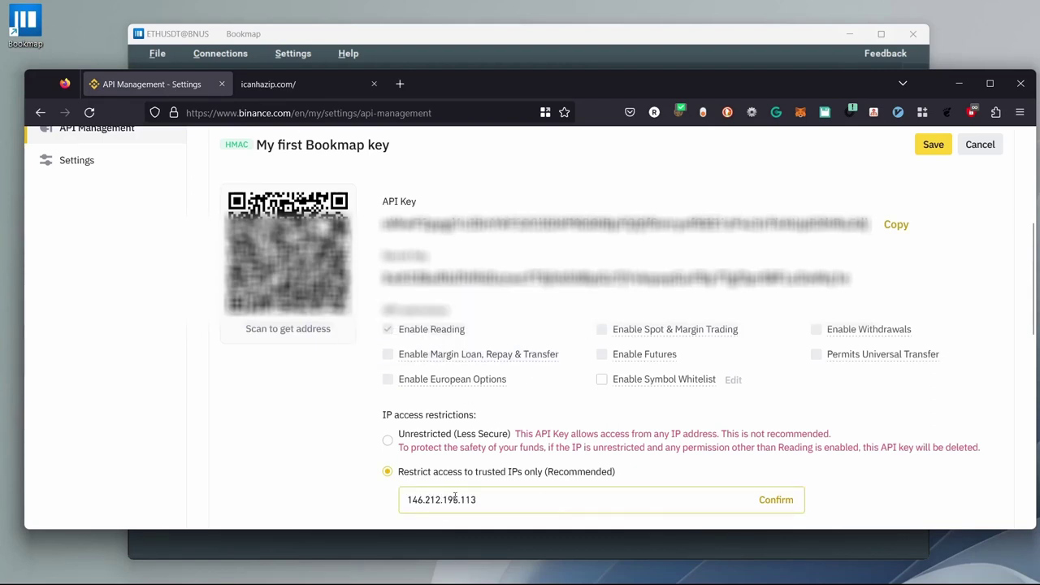
left_click(775, 501)
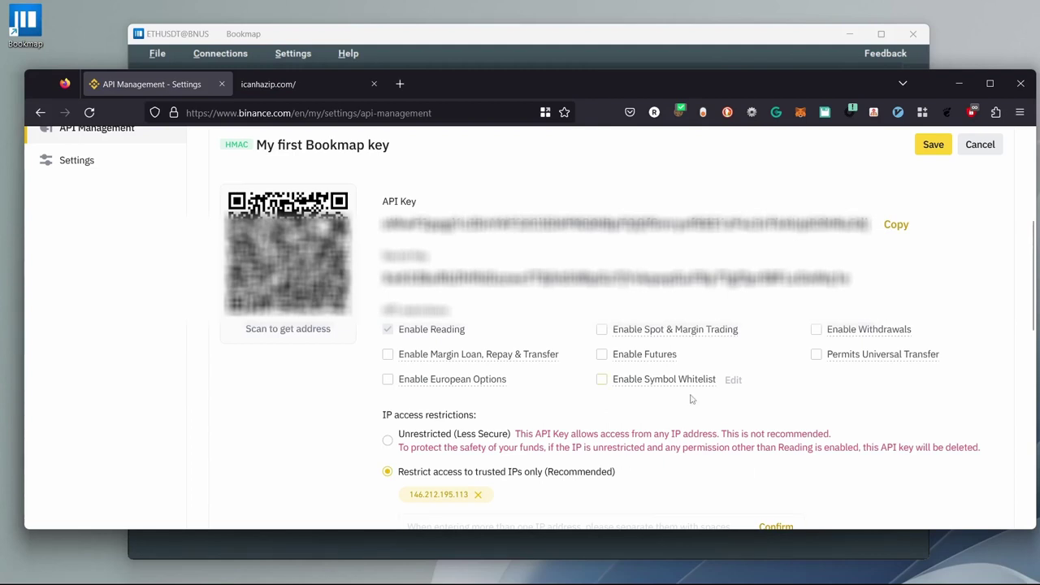
Enable Spot & Margin Trading, save the key restrictions, and copy the API key.
left_click(602, 330)
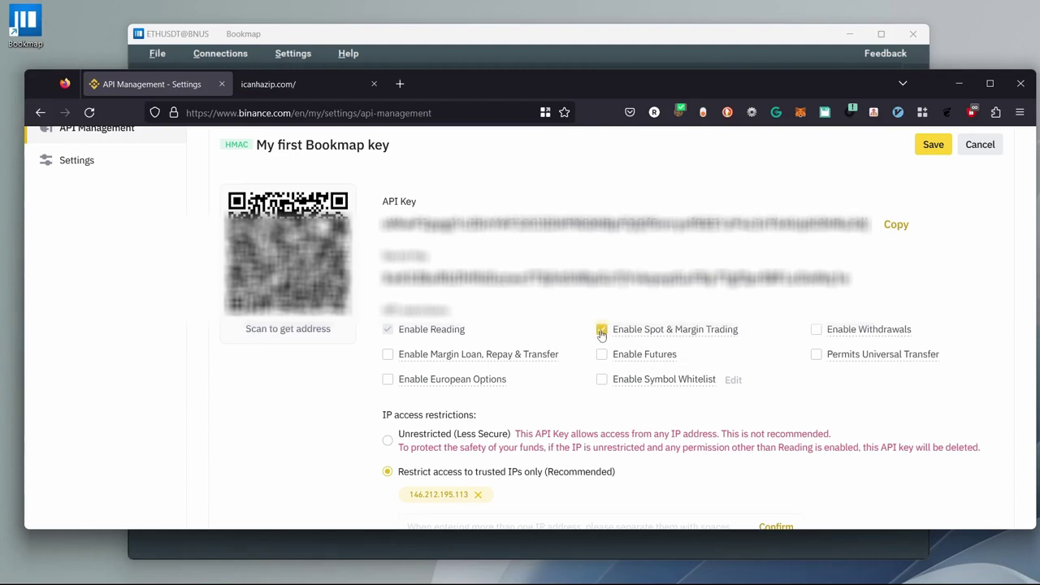
left_click(932, 145)
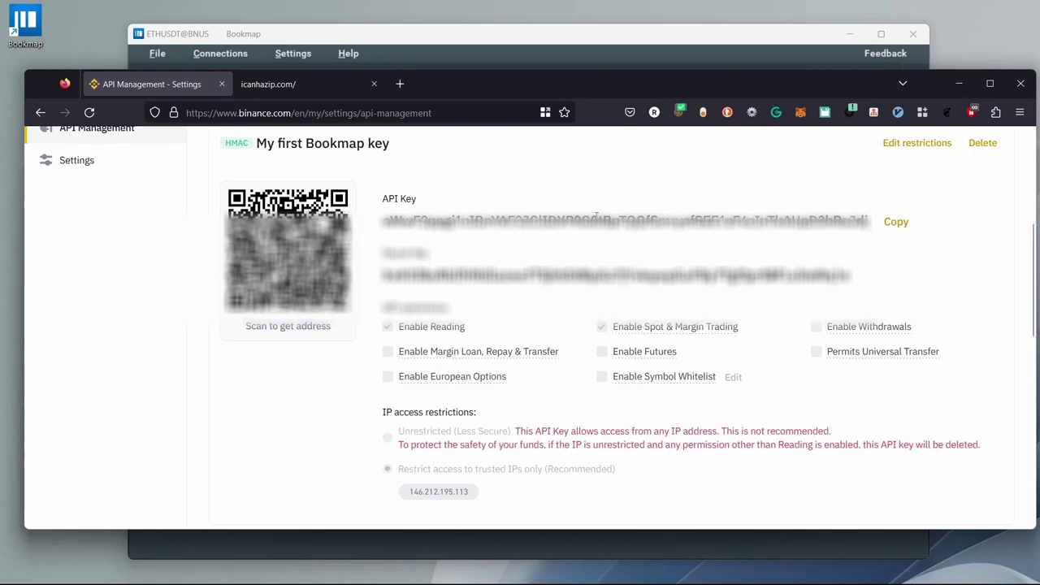
left_click(896, 222)
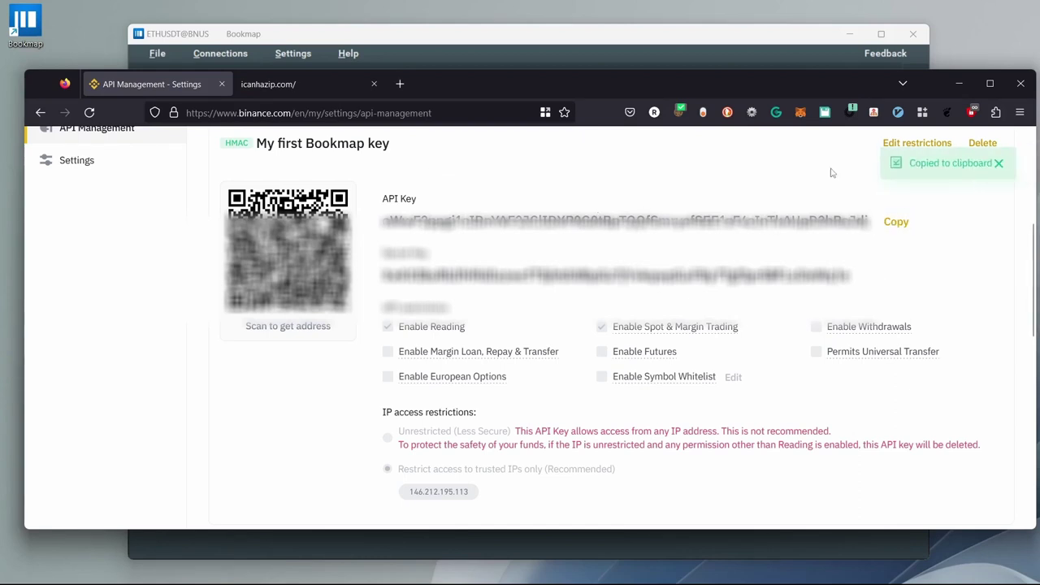
left_click(411, 34)
Enable trading on the Binance connection and paste in the API key.
left_click(227, 55)
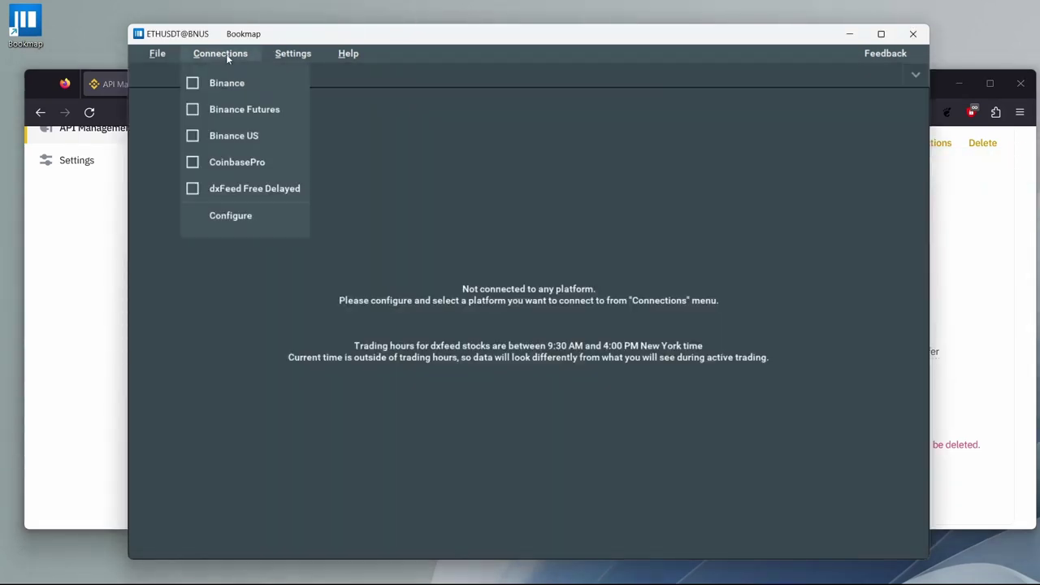
left_click(221, 214)
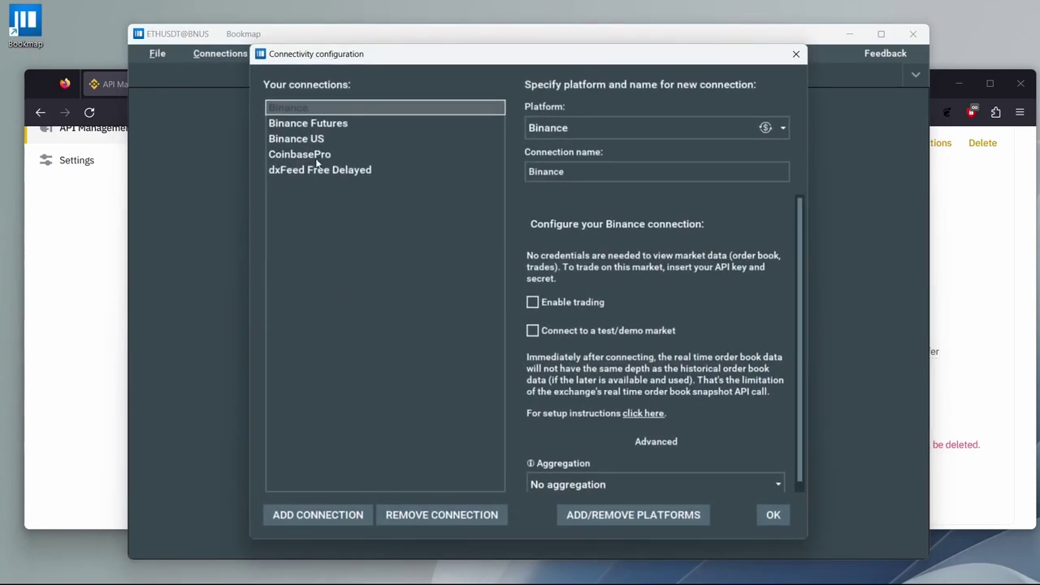
left_click(578, 302)
left_click(576, 344)
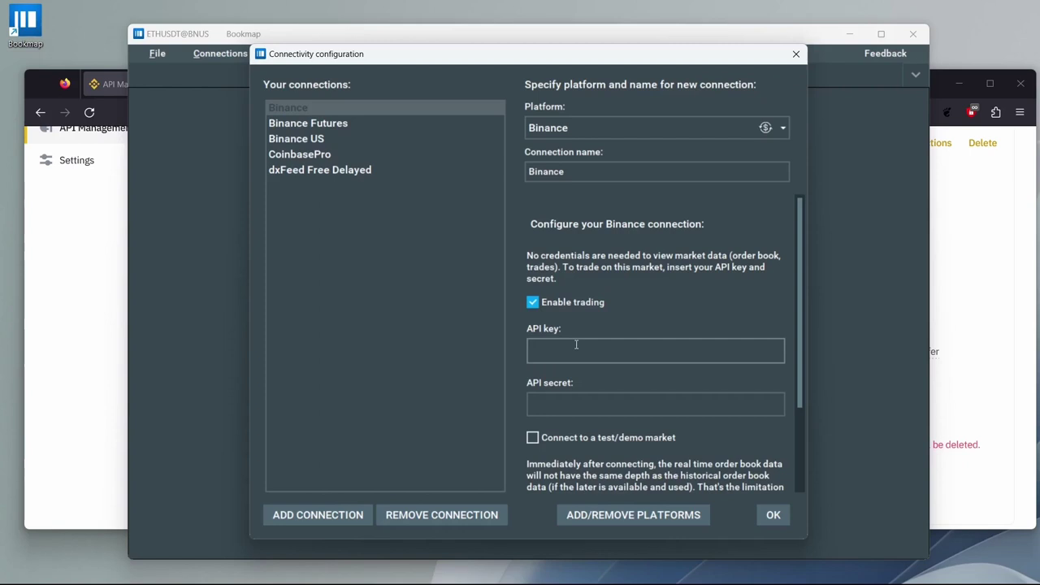
key("ctrl+v")
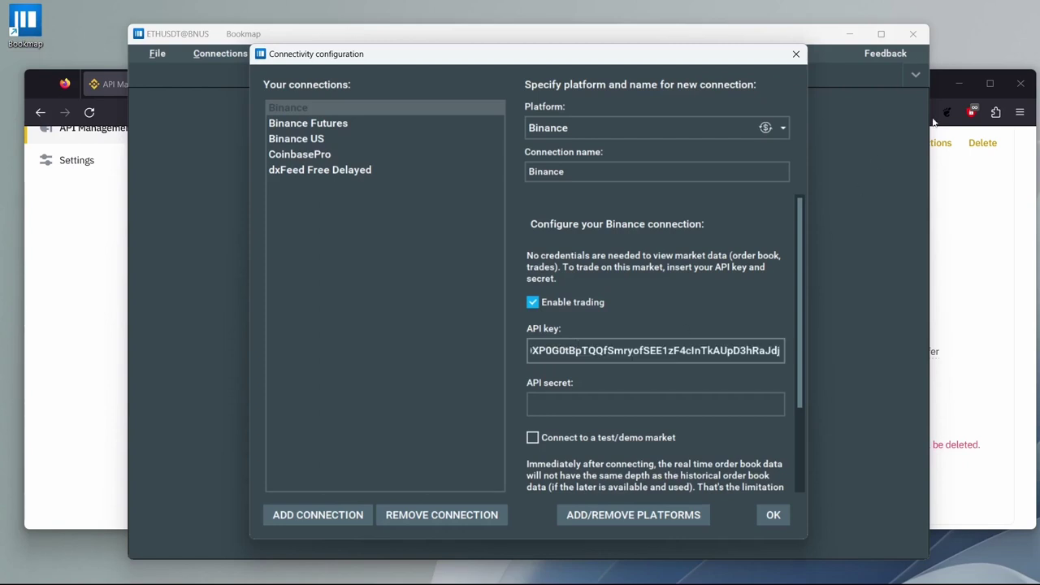
Copy the secret key from Binance, paste it as the API secret, and save the connection.
left_click(1002, 204)
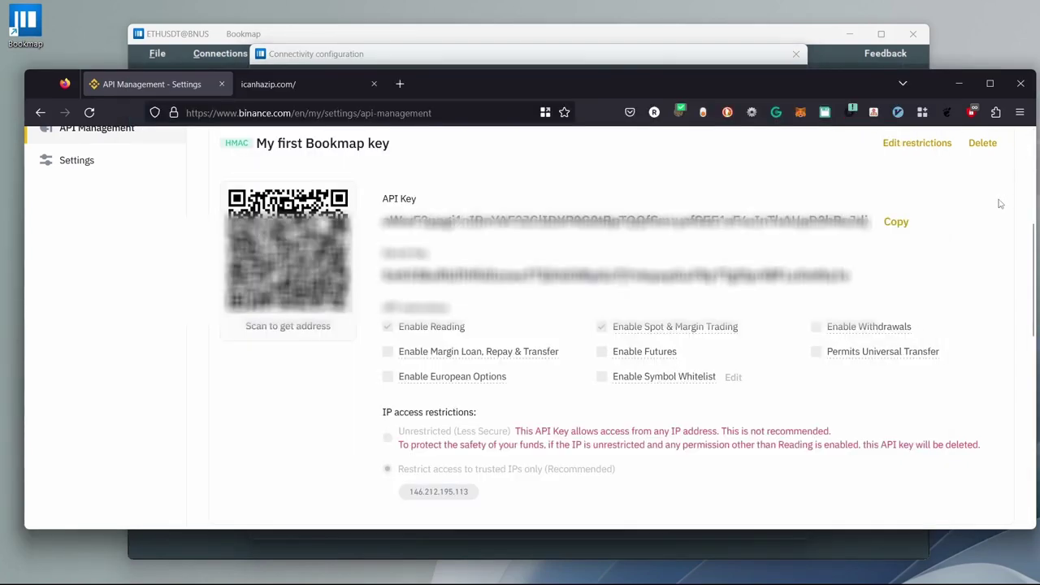
double_click(845, 277)
right_click(884, 276)
left_click(886, 283)
left_click(886, 282)
left_click(451, 54)
left_click(561, 401)
key("ctrl+v")
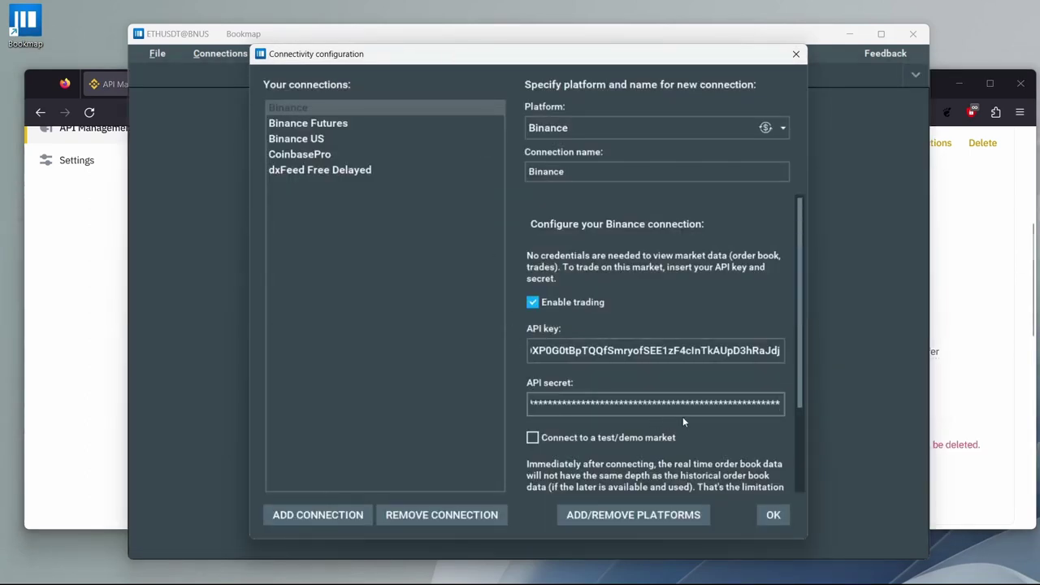
left_click(773, 515)
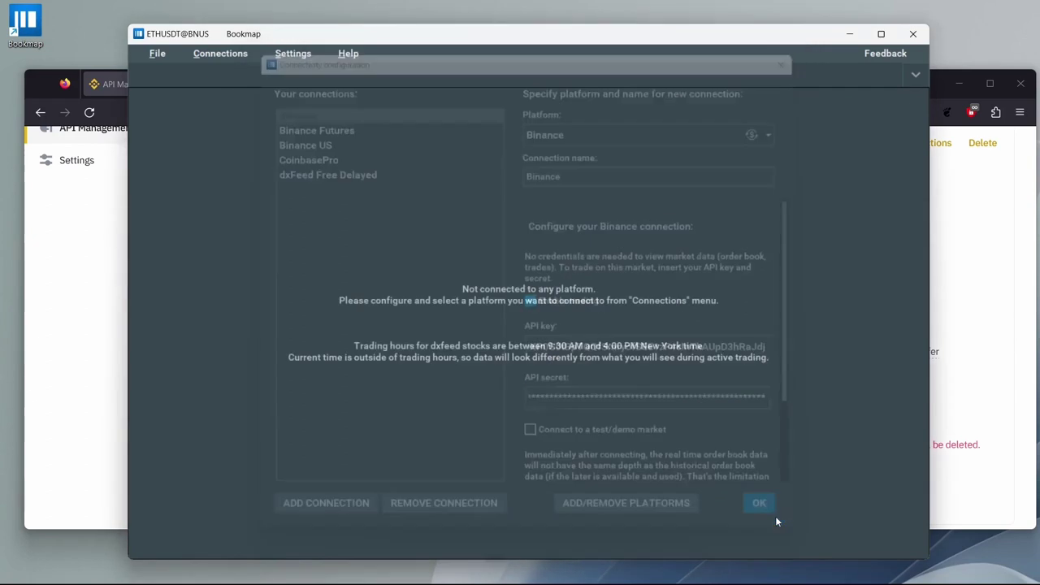
left_click(221, 52)
Connect Binance, send a 0.01 ETHUSDT limit buy at 1754, then cancel it.
left_click(214, 84)
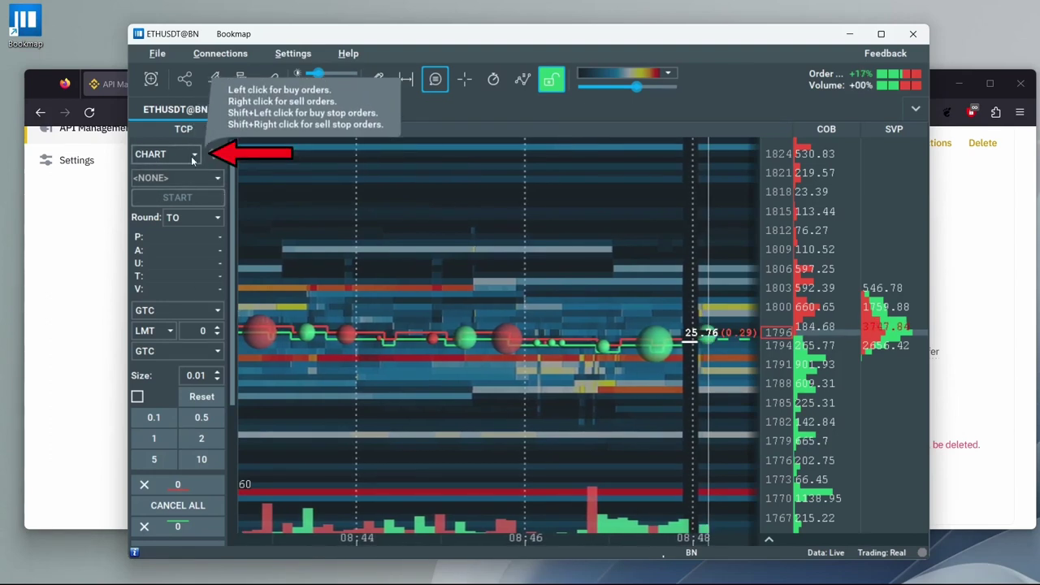
scroll(625, 488, "up", 3)
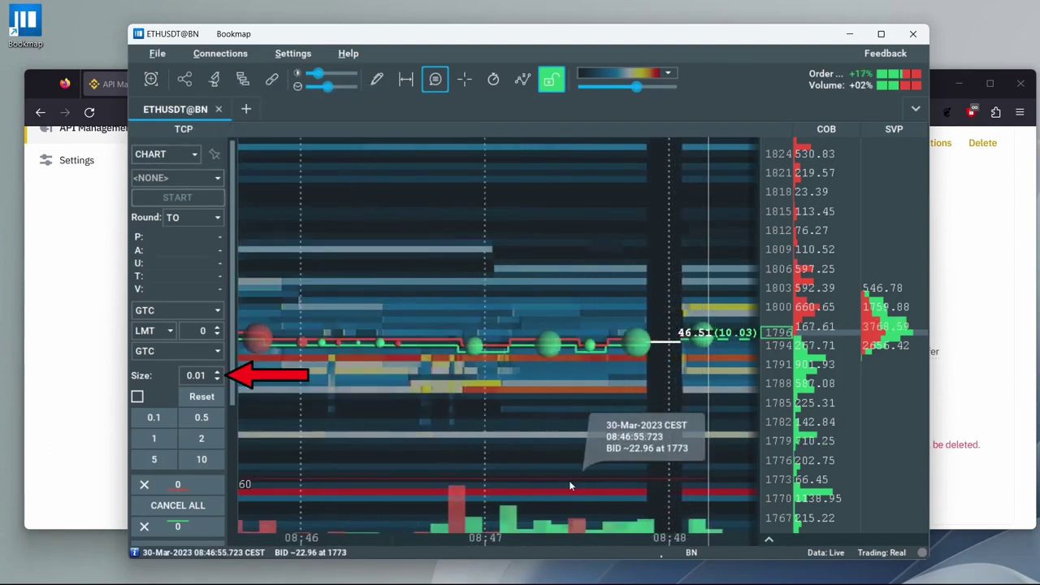
scroll(766, 474, "down", 2)
left_click(738, 491)
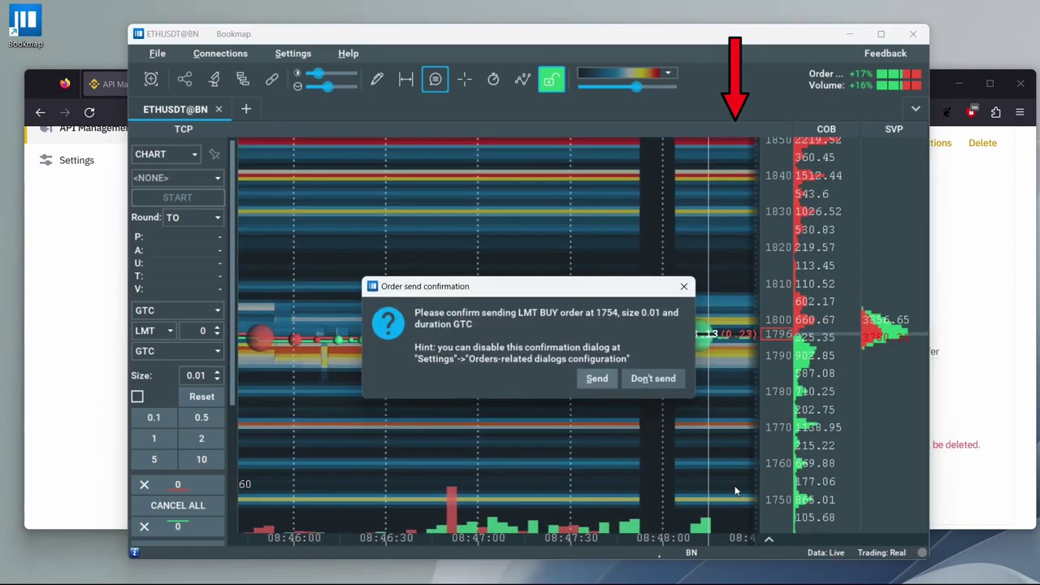
left_click(597, 378)
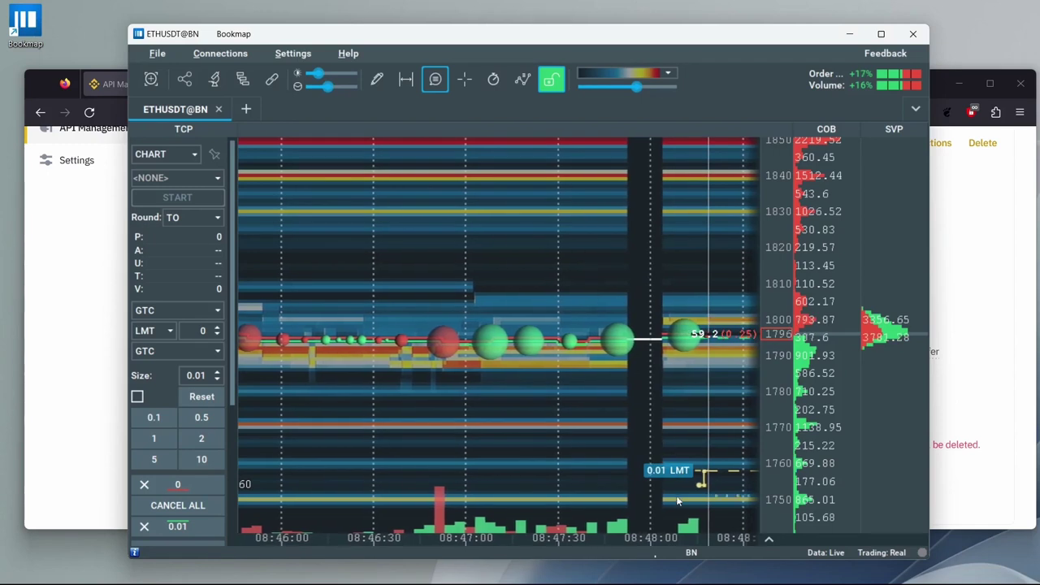
left_click(698, 486)
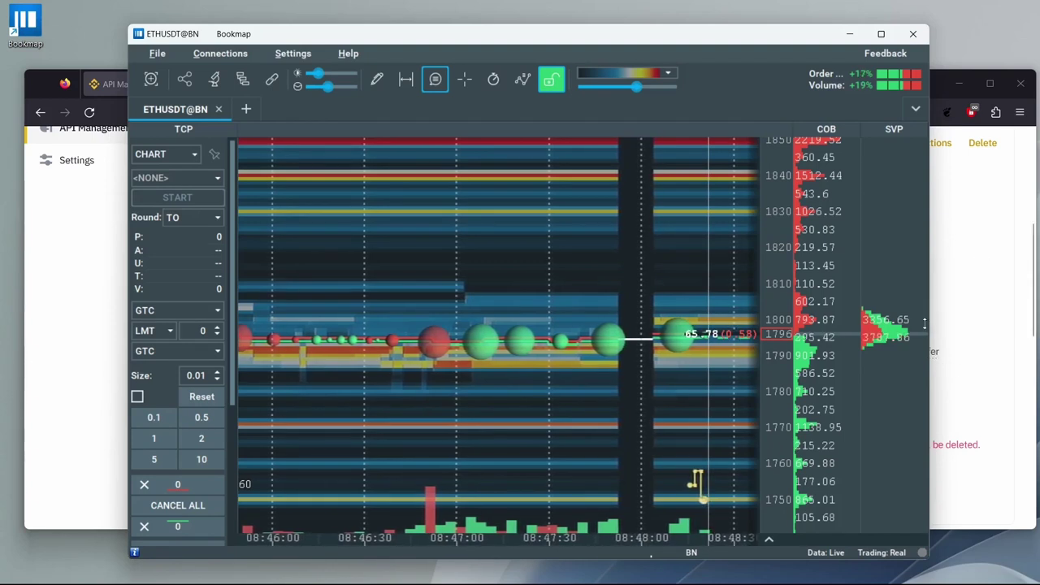
Create a system-generated API key labelled 'My first Bookmap Futures key' and pass the puzzle check.
left_click(982, 302)
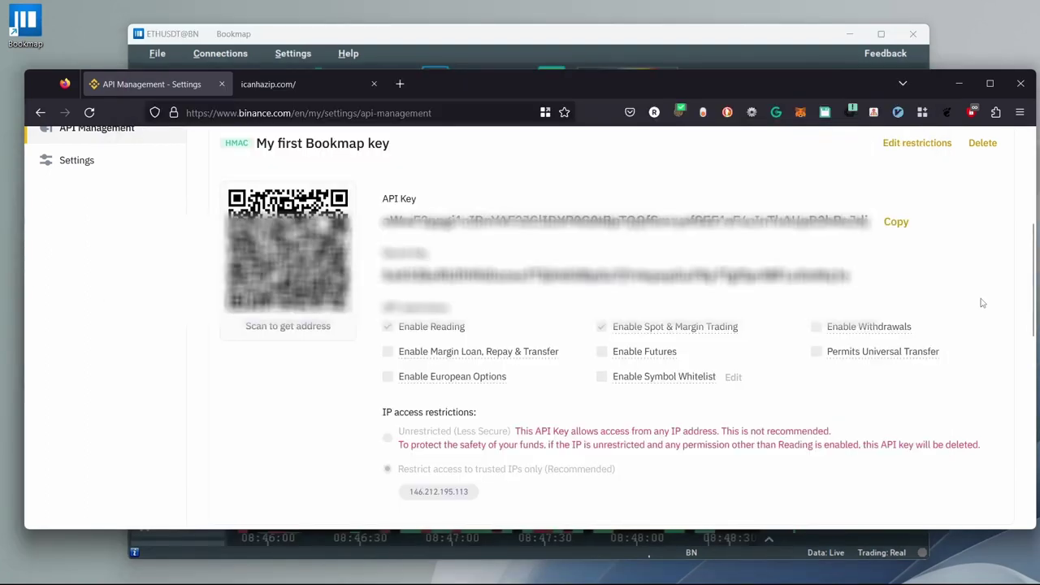
scroll(764, 203, "up", 4)
left_click(764, 203)
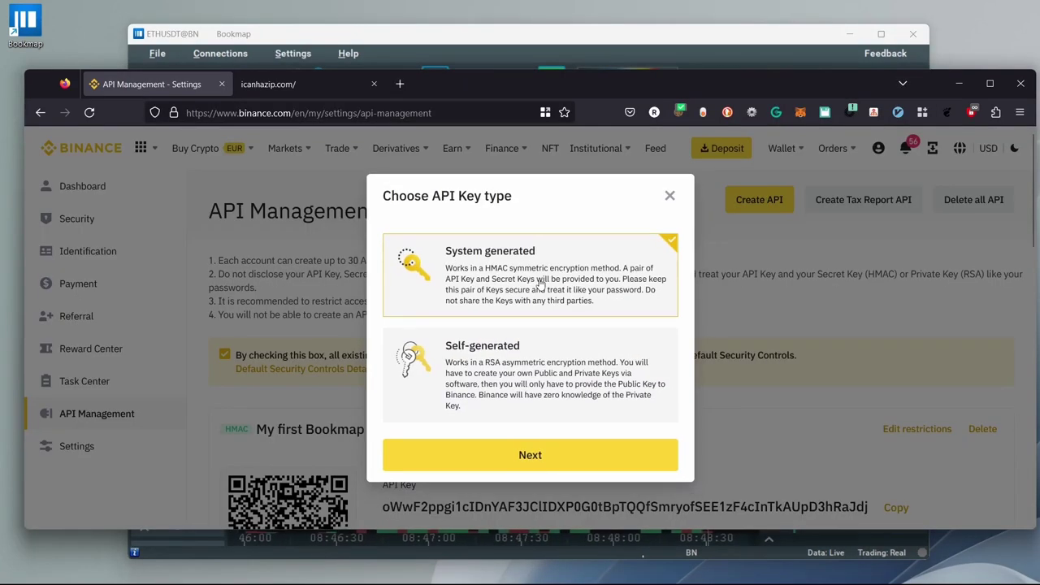
left_click(539, 454)
left_click(469, 330)
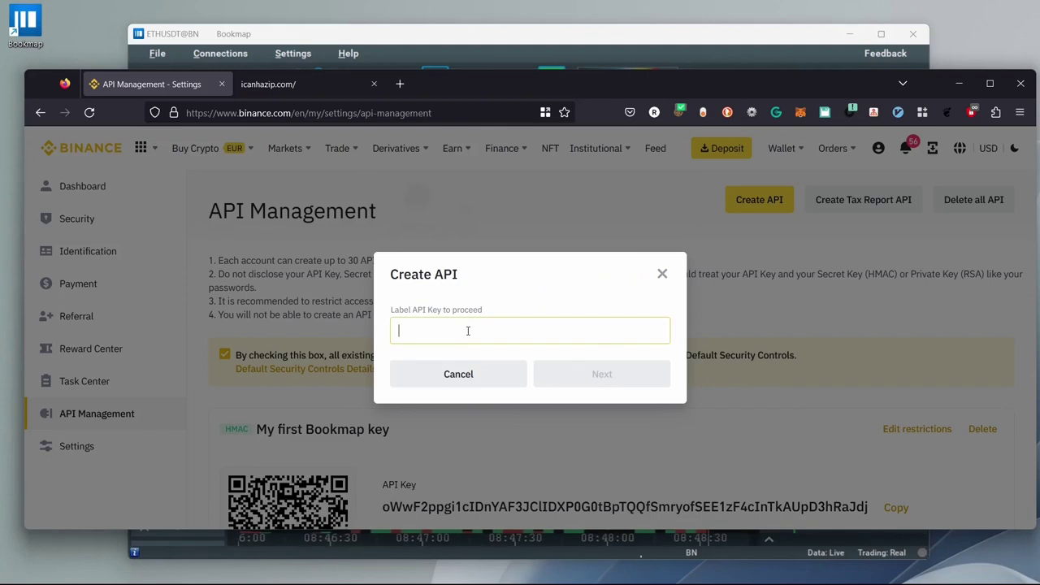
type("My first Bookmap Futures key")
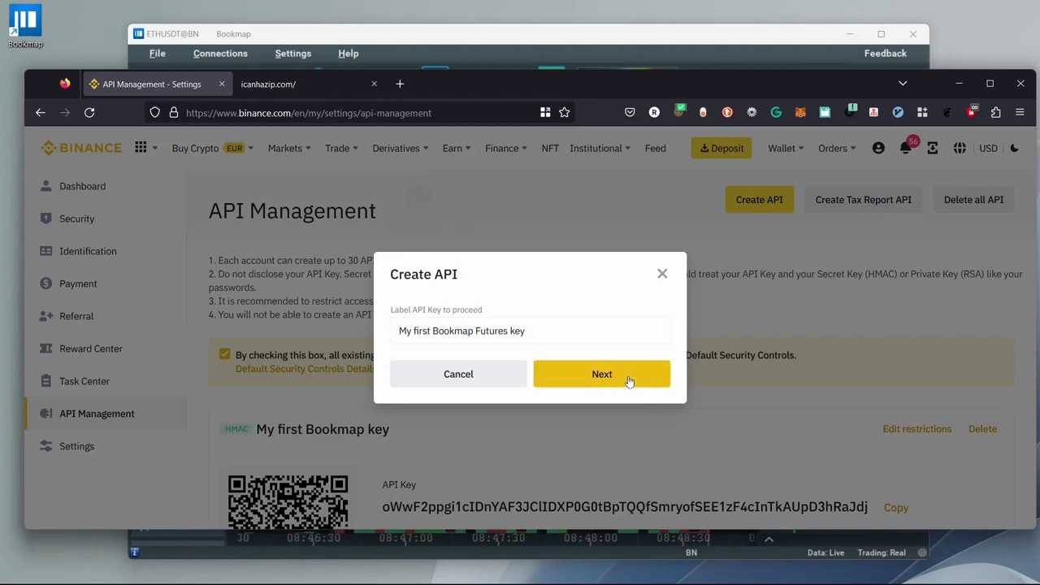
left_click(627, 379)
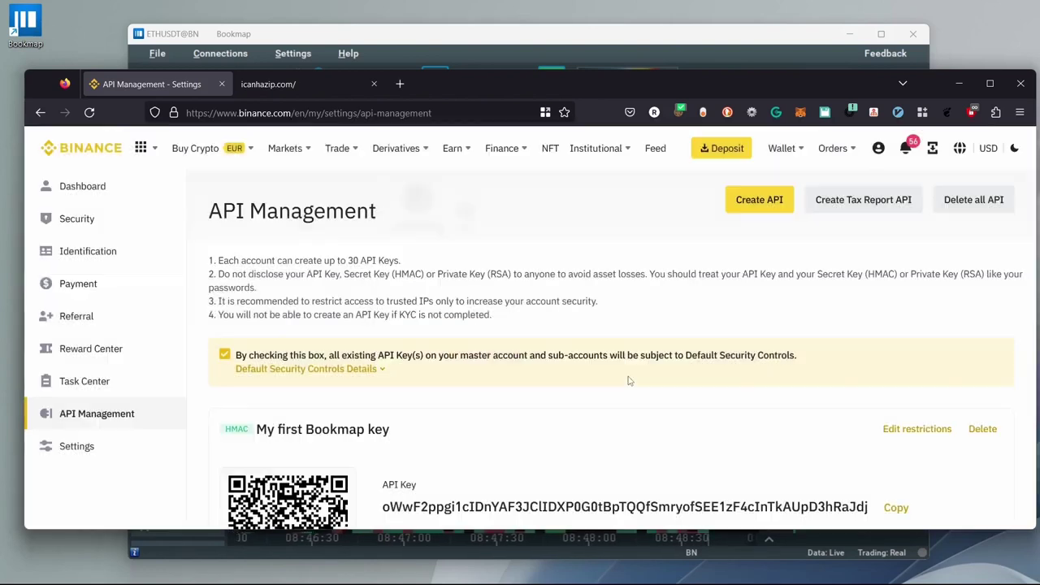
left_click_drag(563, 409, 564, 409)
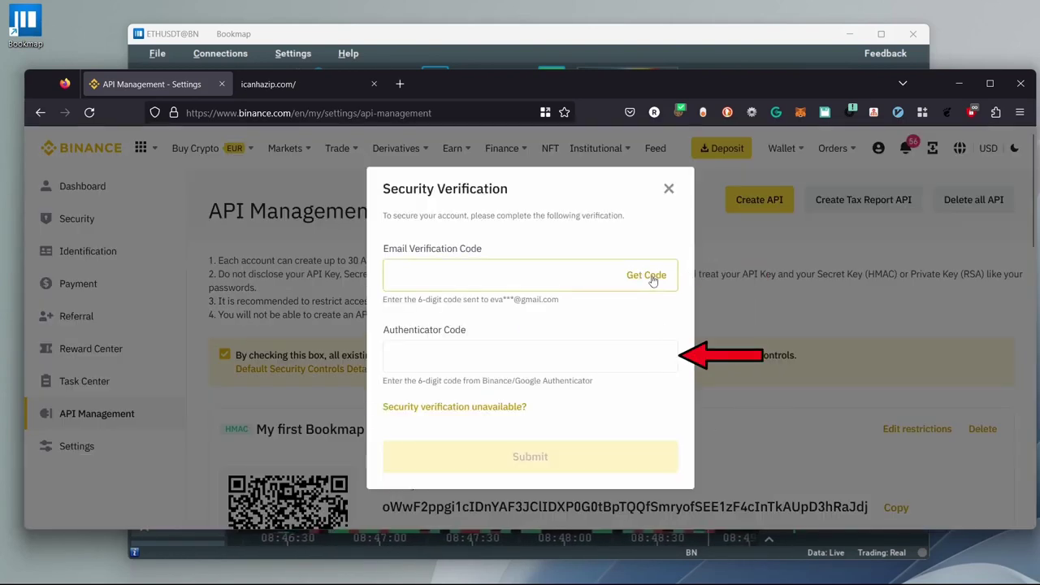
left_click(653, 277)
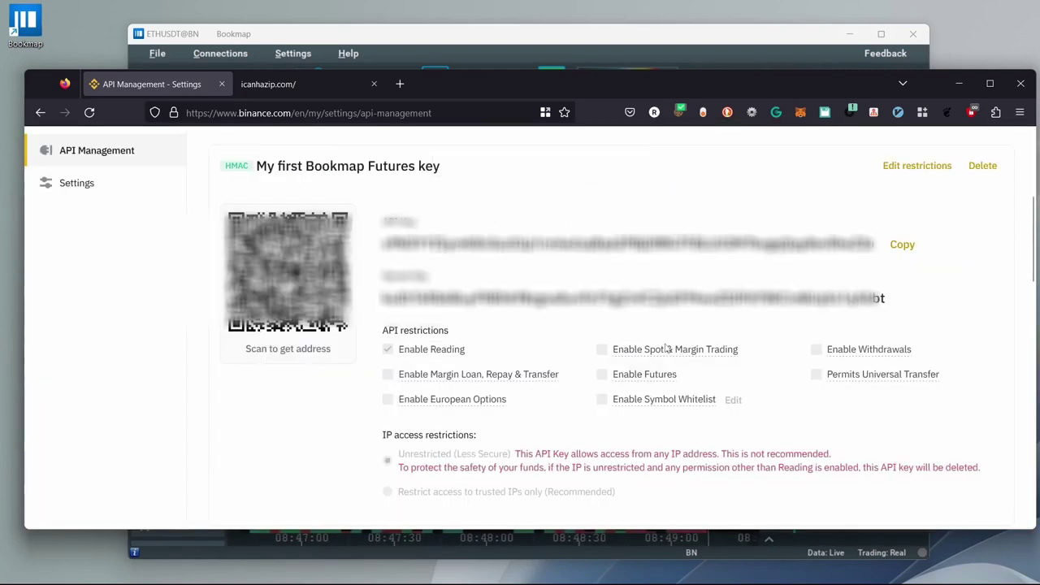
left_click(902, 168)
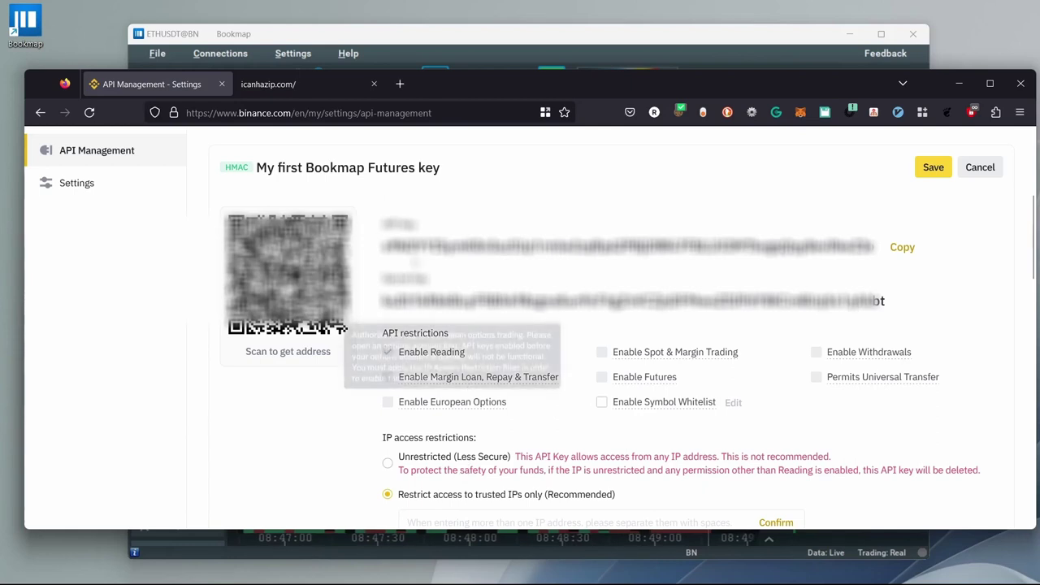
left_click(286, 86)
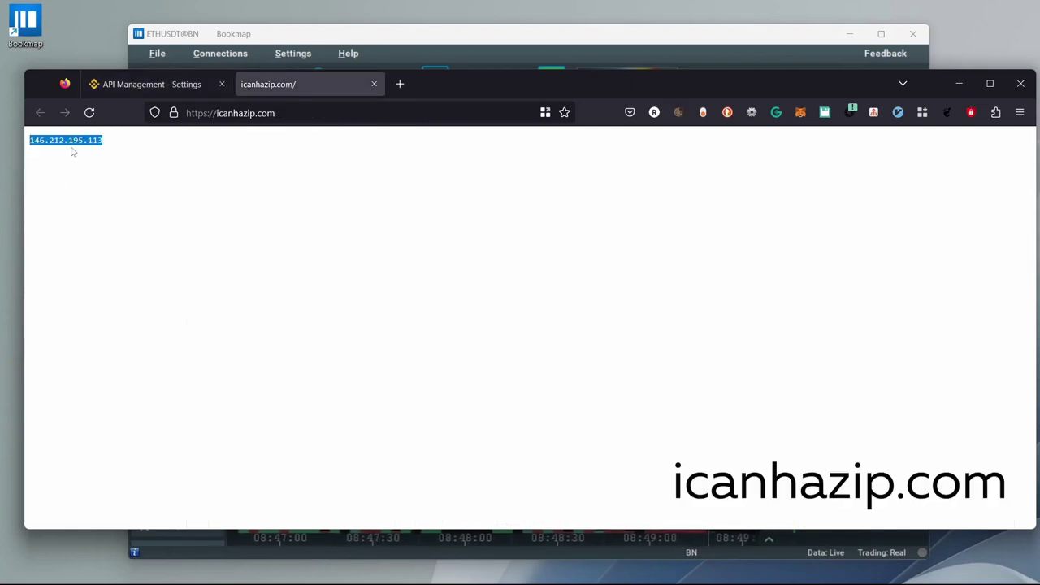
left_click(148, 84)
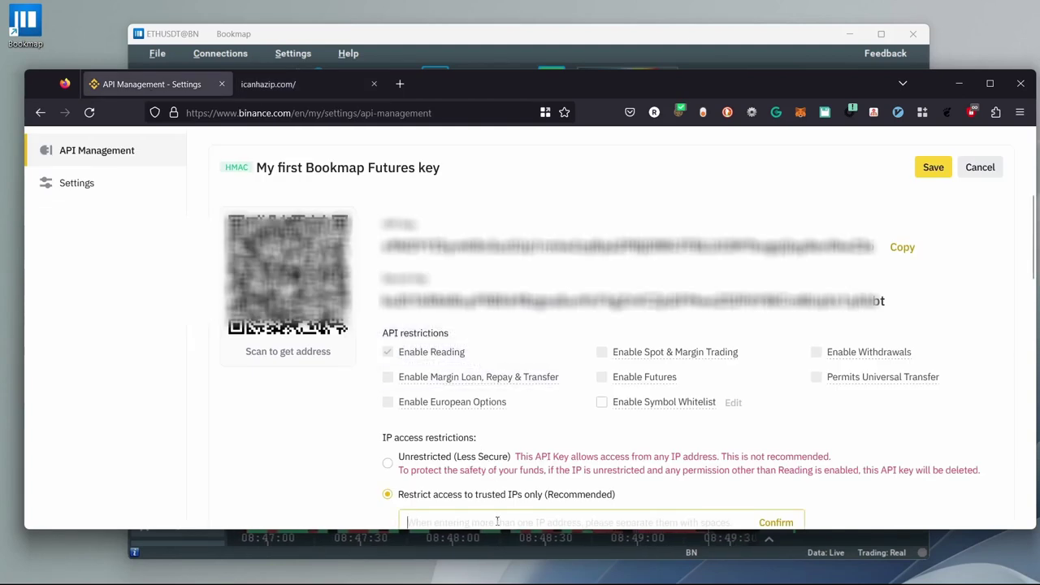
left_click(785, 528)
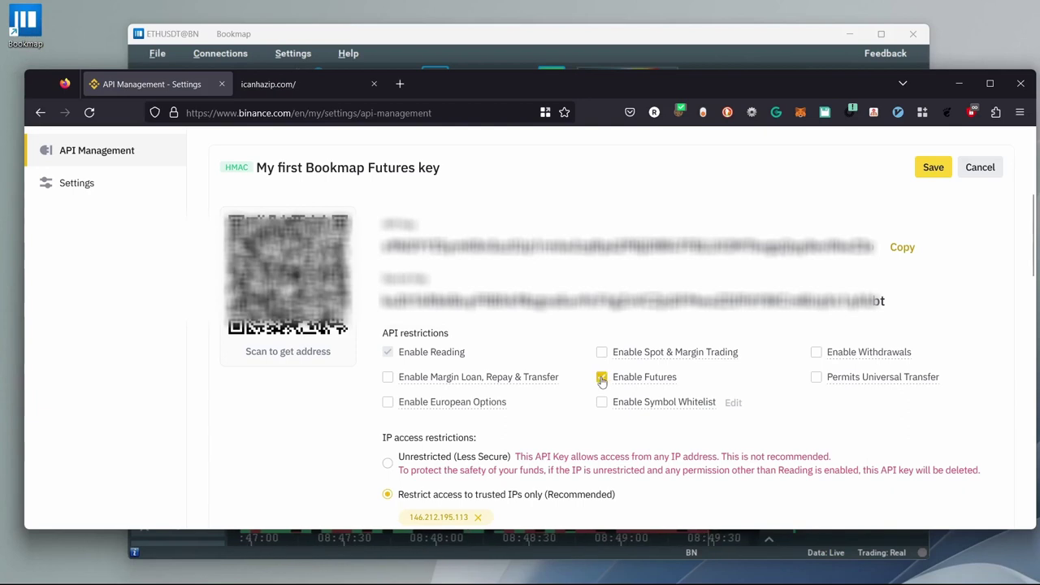
Save the key's restrictions, pass security verification, and copy the API key.
left_click(933, 167)
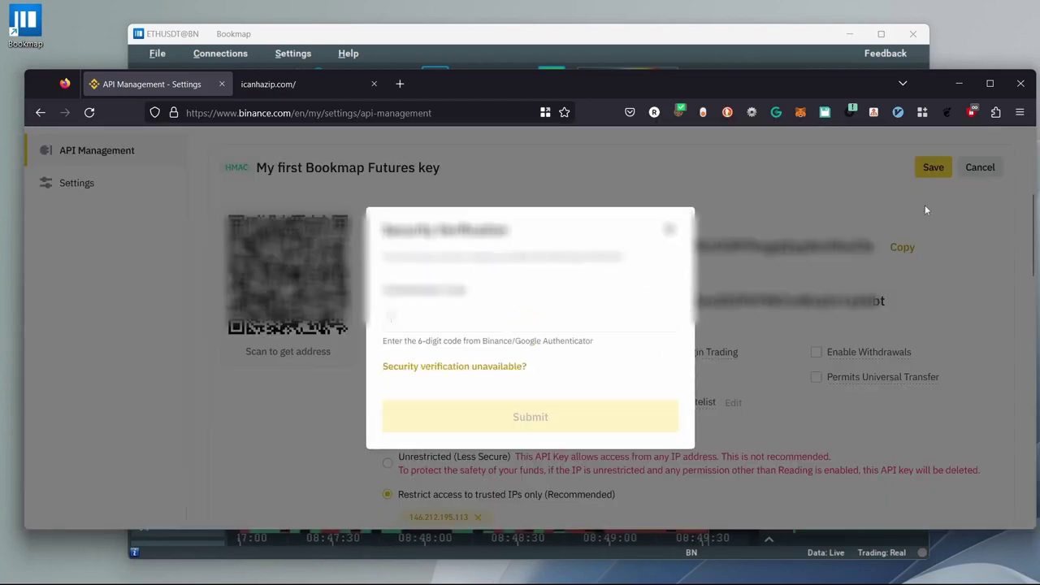
left_click(524, 413)
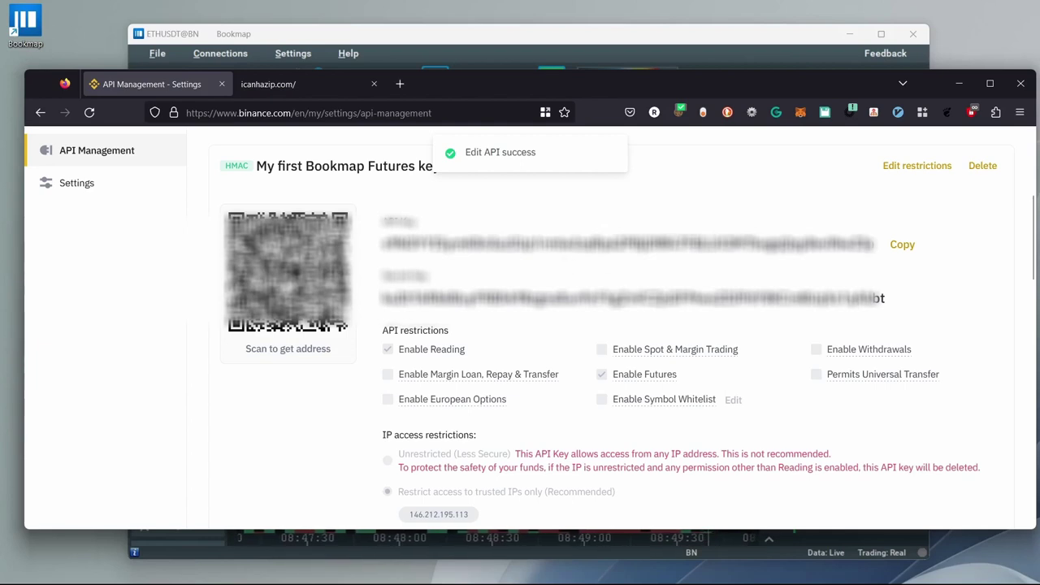
left_click(896, 248)
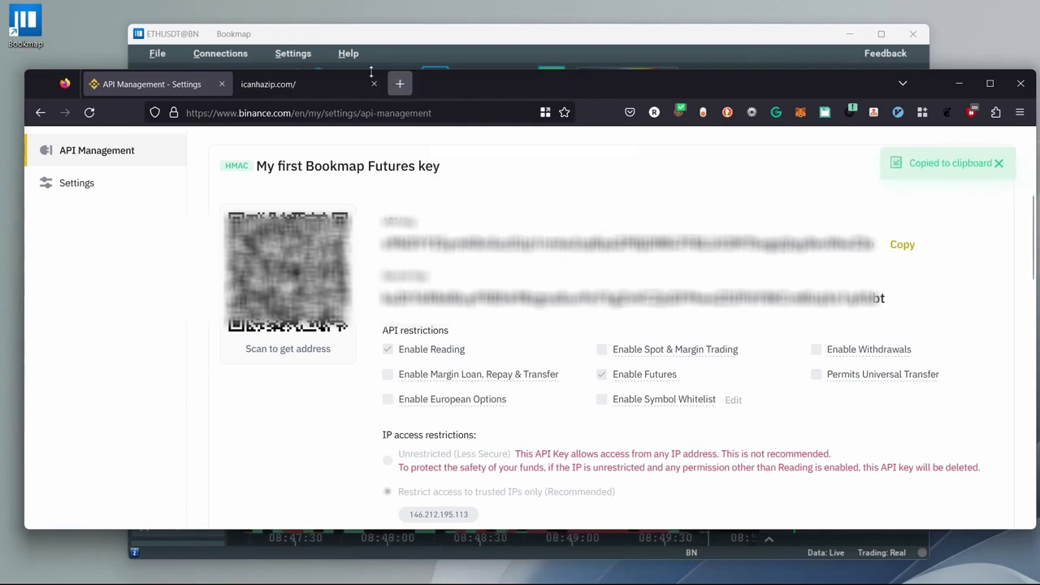
left_click(255, 38)
Enable trading on Bookmap's Binance Futures connection.
left_click(220, 53)
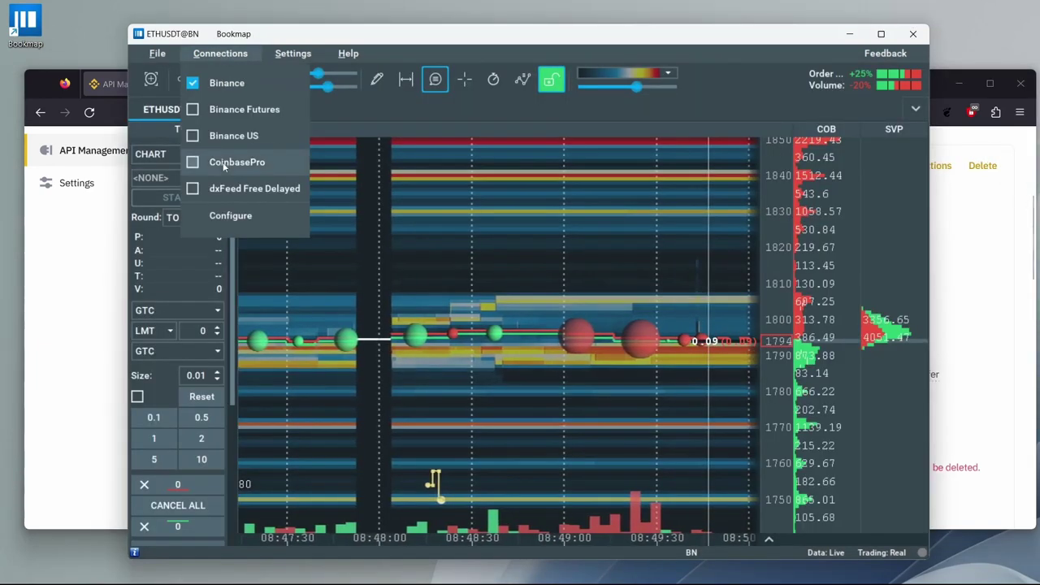
left_click(227, 216)
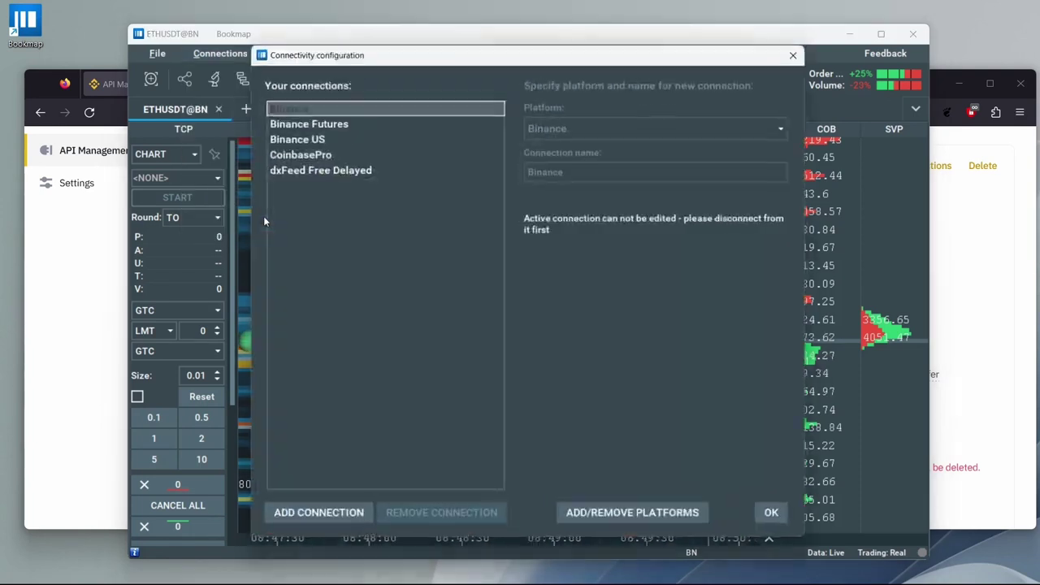
left_click(310, 128)
left_click(532, 302)
Paste the Binance API key and secret into the connection and save it.
left_click(578, 350)
key("ctrl+v")
left_click(1000, 354)
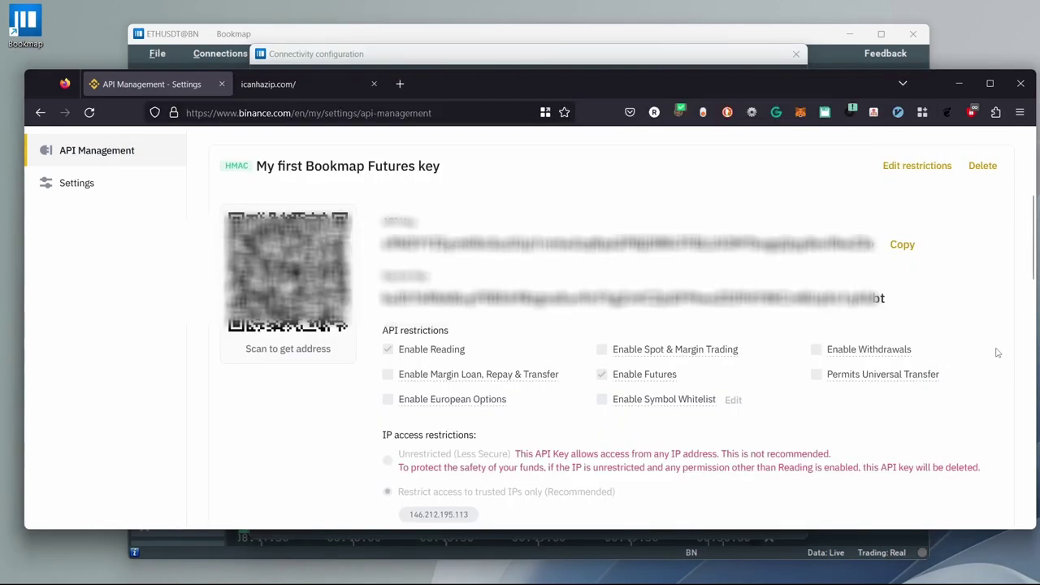
double_click(648, 307)
key("alt+Tab")
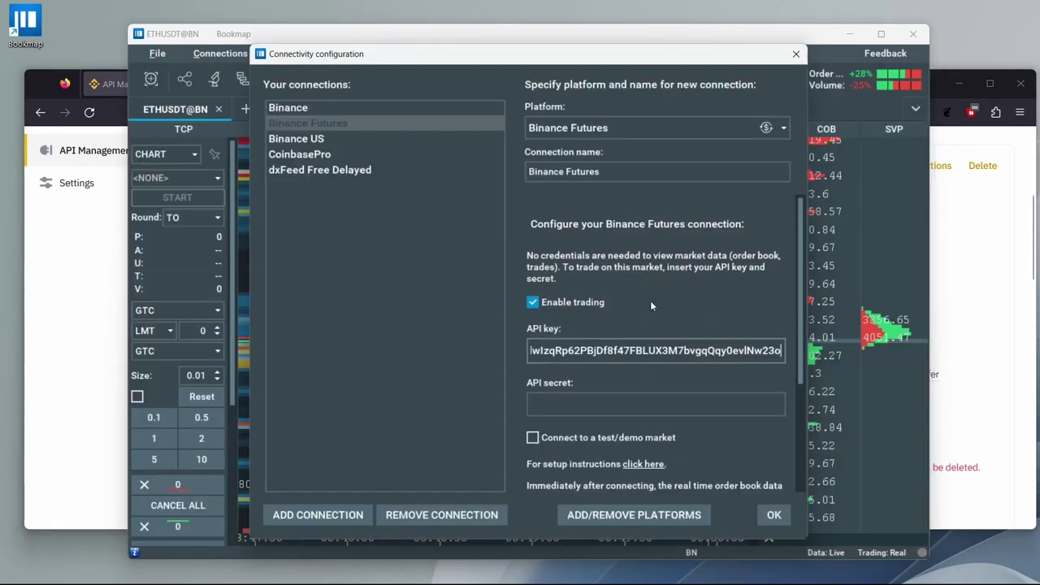
left_click(586, 398)
key("ctrl+v")
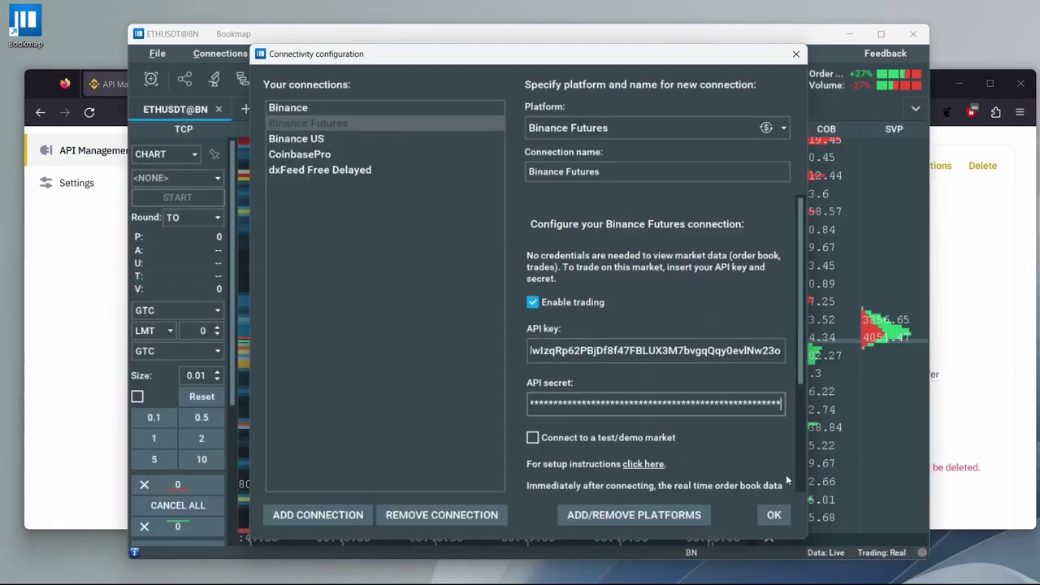
left_click(774, 516)
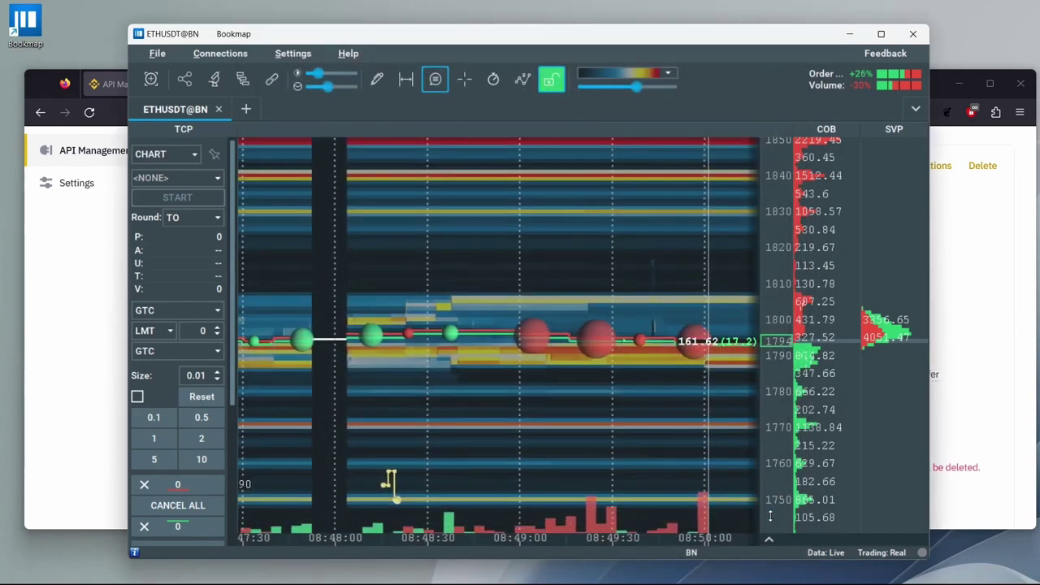
Open a Binance Futures ETHUSDT tab with the trading panel set to CHART.
left_click(244, 110)
left_click(237, 114)
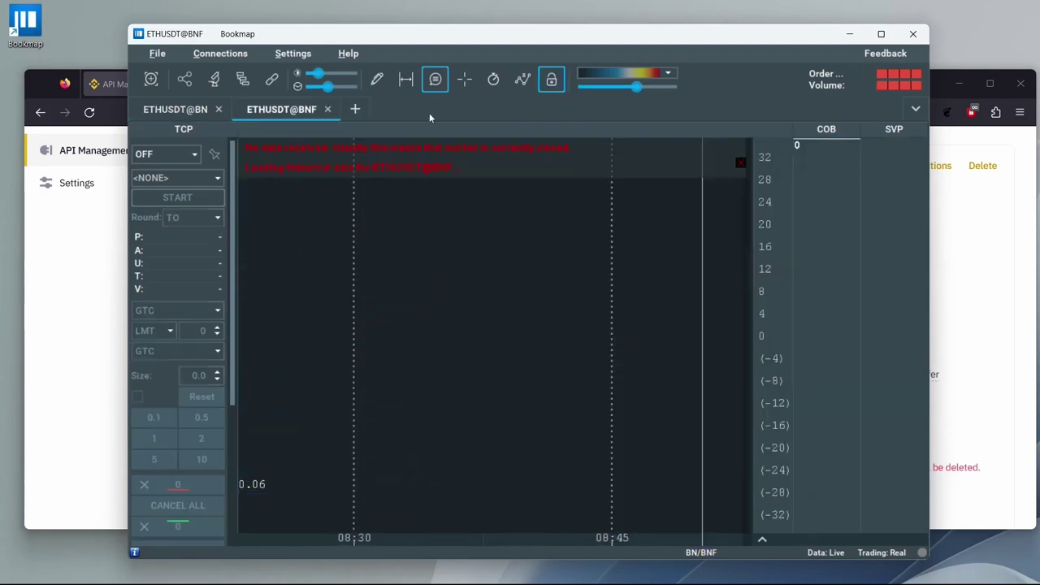
left_click(165, 154)
left_click(156, 201)
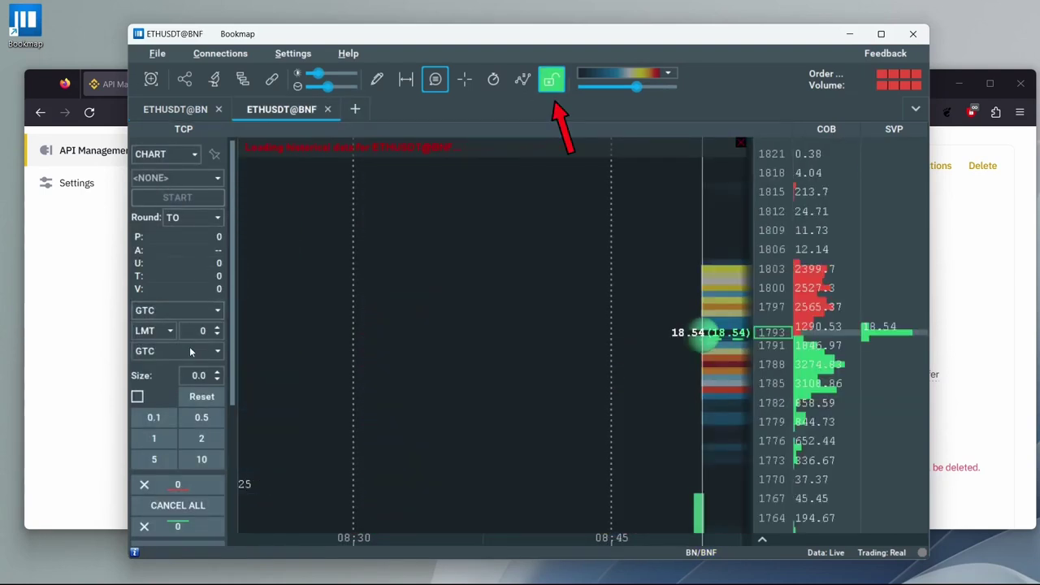
Send a 0.11 limit buy at 1772, then drag it up to about 1776.
left_click(154, 417)
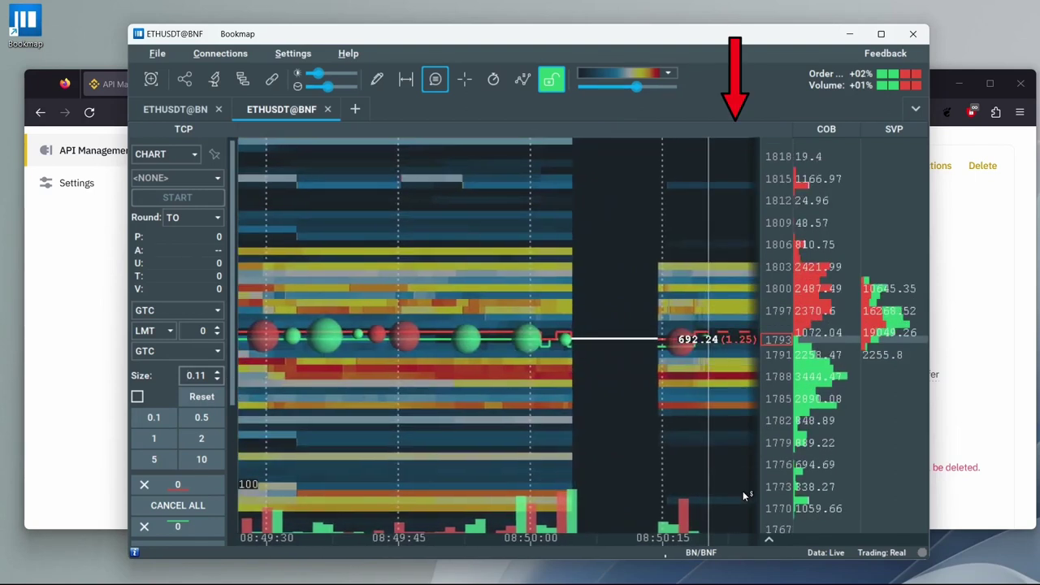
left_click(743, 491)
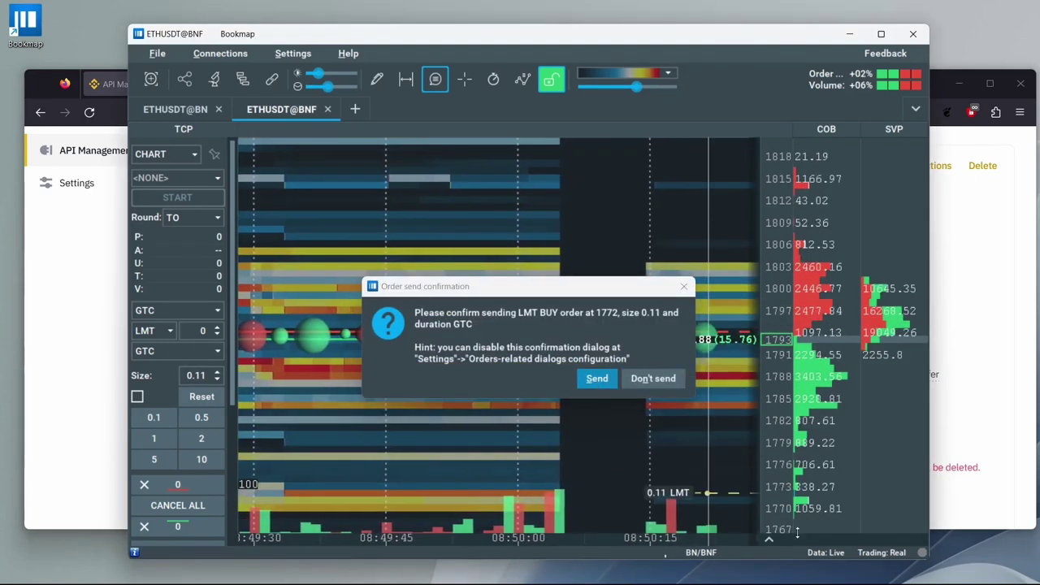
left_click(597, 378)
left_click_drag(674, 494, 673, 465)
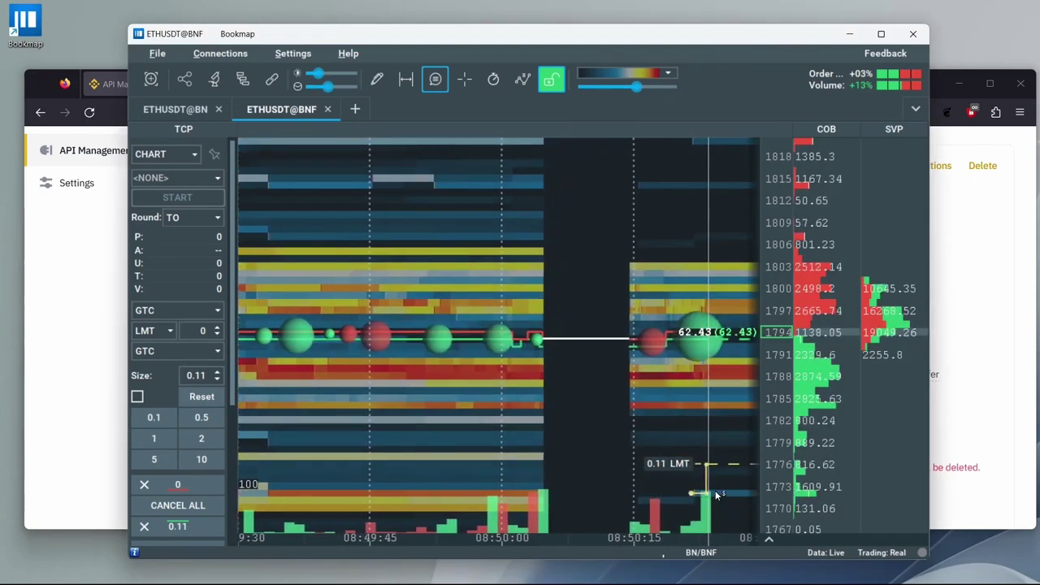